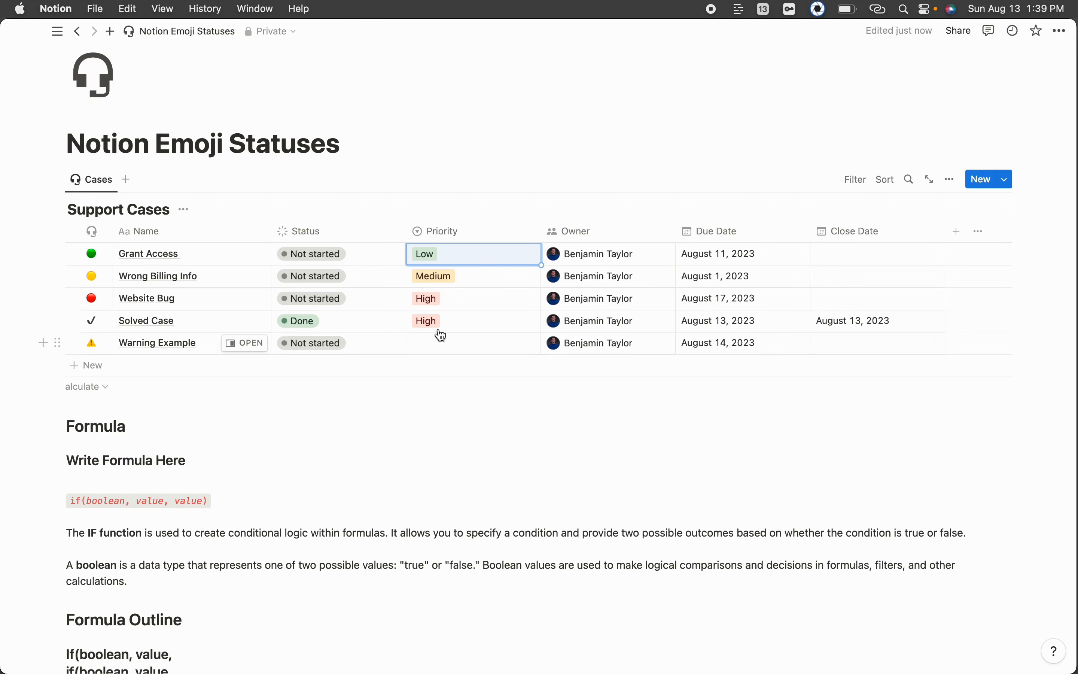
Set the Warning Example case's priority to Low and clear it again.
click(431, 346)
click(439, 390)
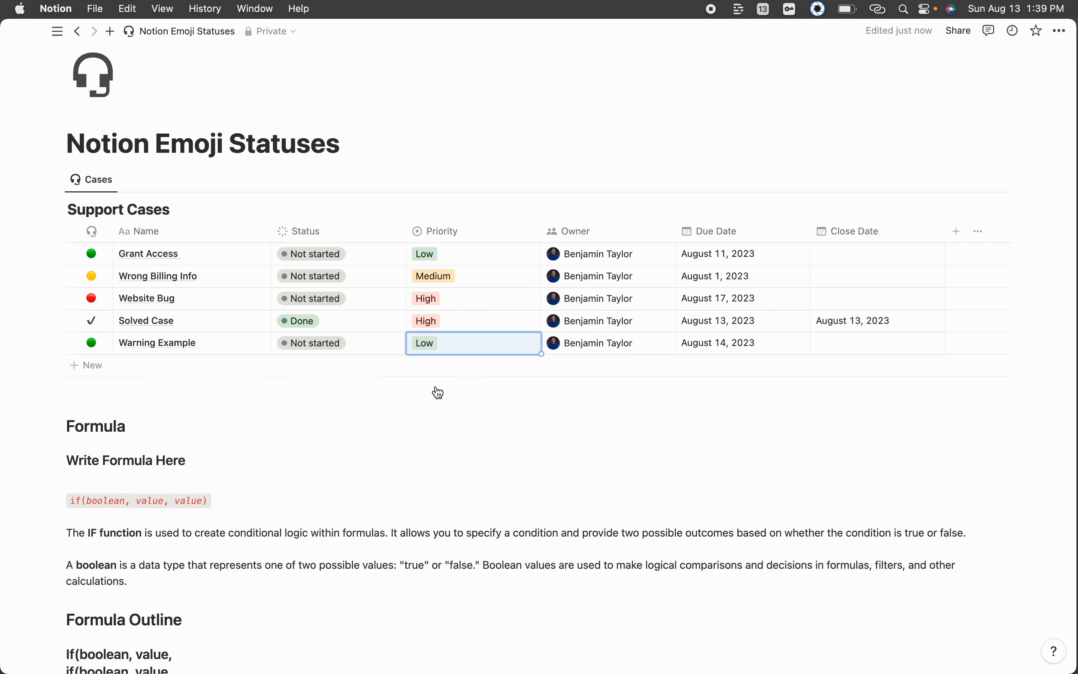
click(431, 342)
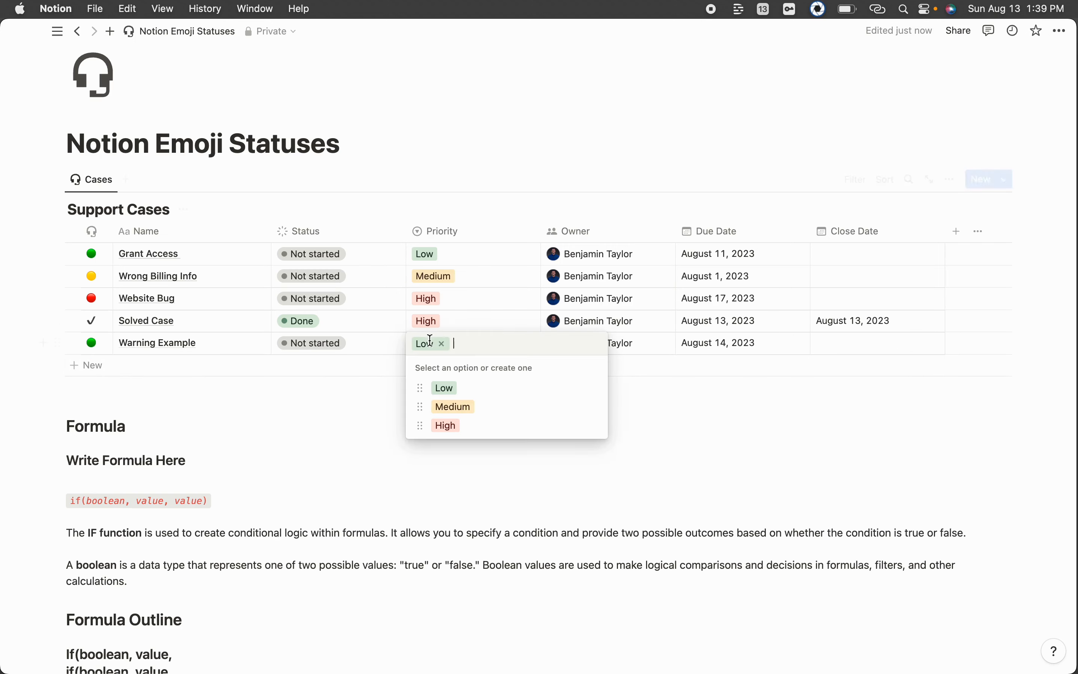
key(BackSpace)
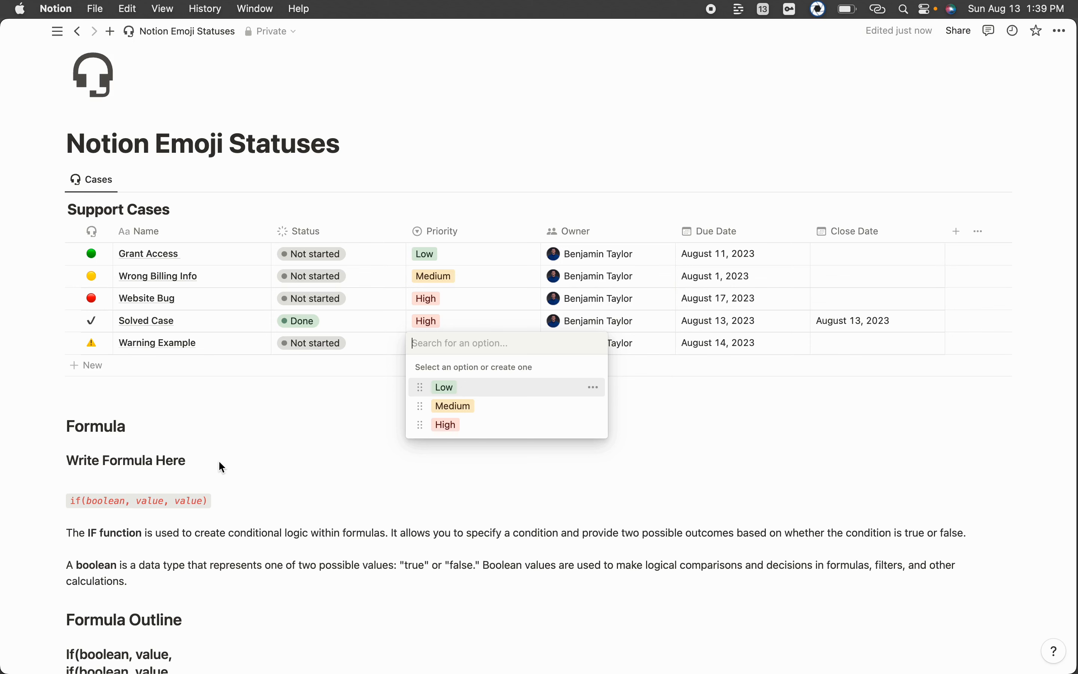
key(Escape)
Examine the IF function syntax, the boolean explanation and the Formula Outline notes below the Support Cases table.
scroll(109, 358, down, 5)
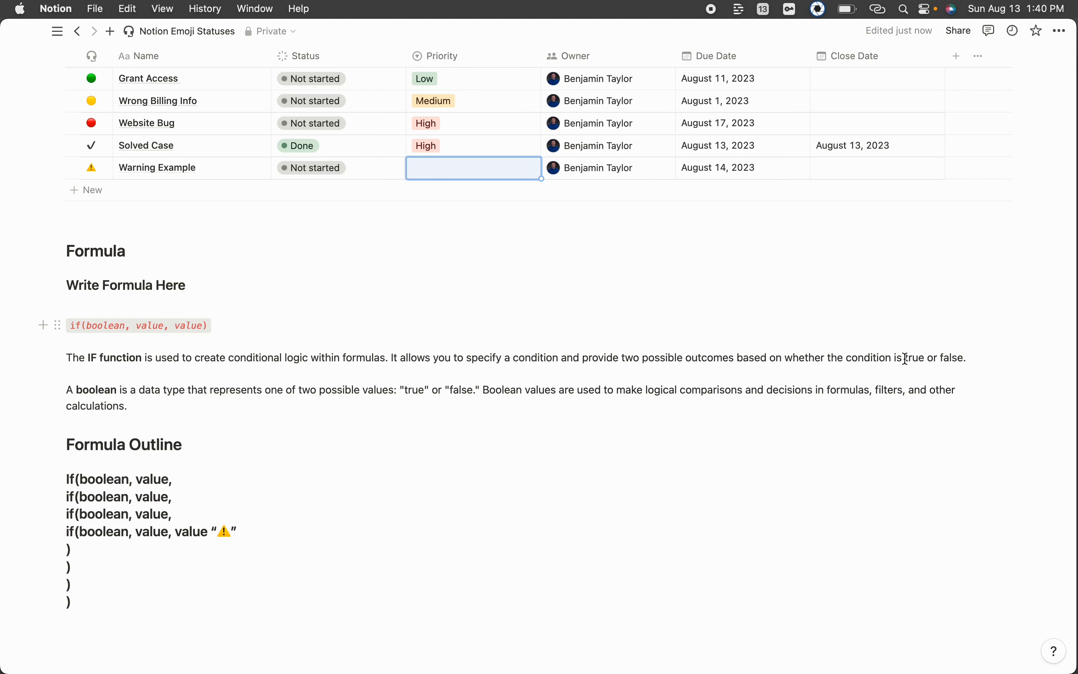
drag(905, 359, 975, 361)
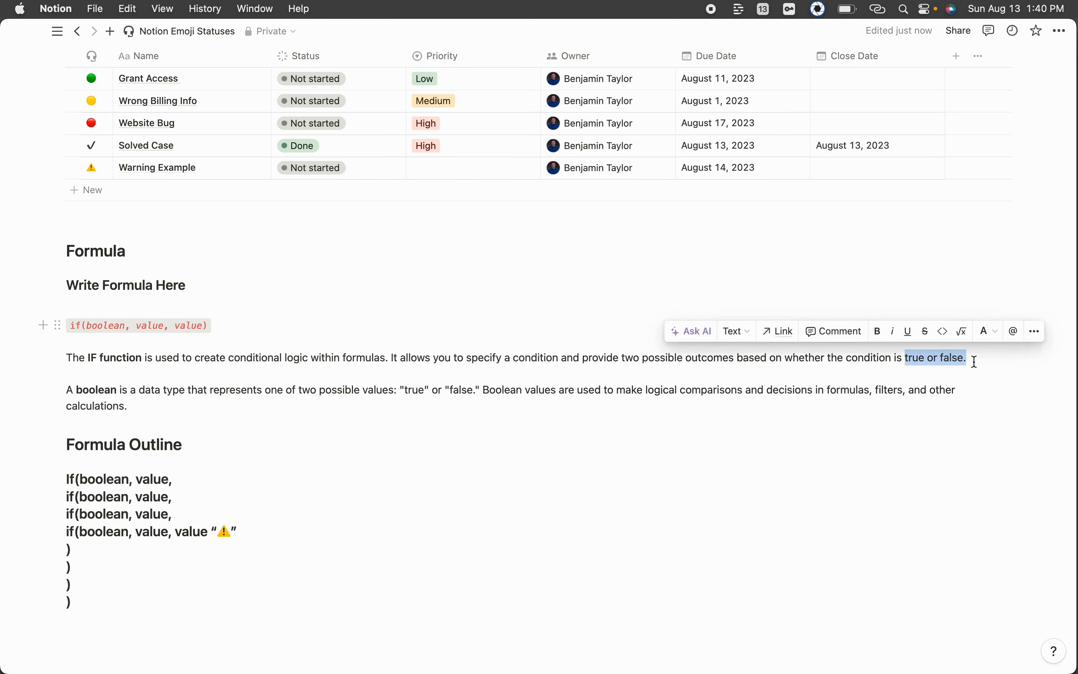
click(213, 325)
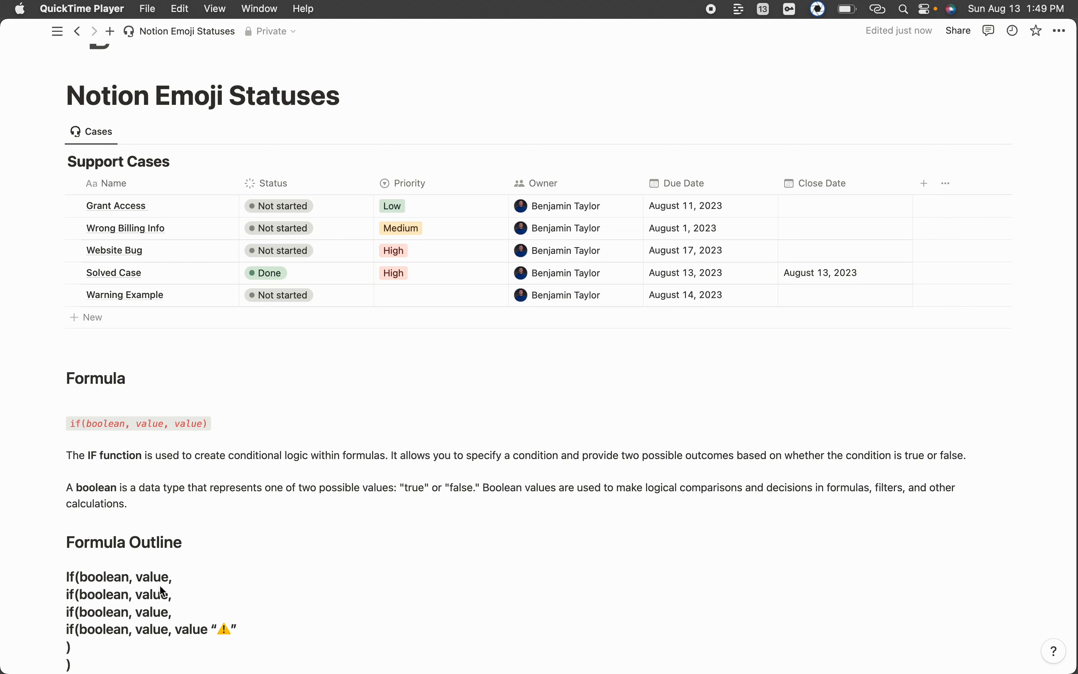
scroll(134, 611, down, 2)
click(111, 621)
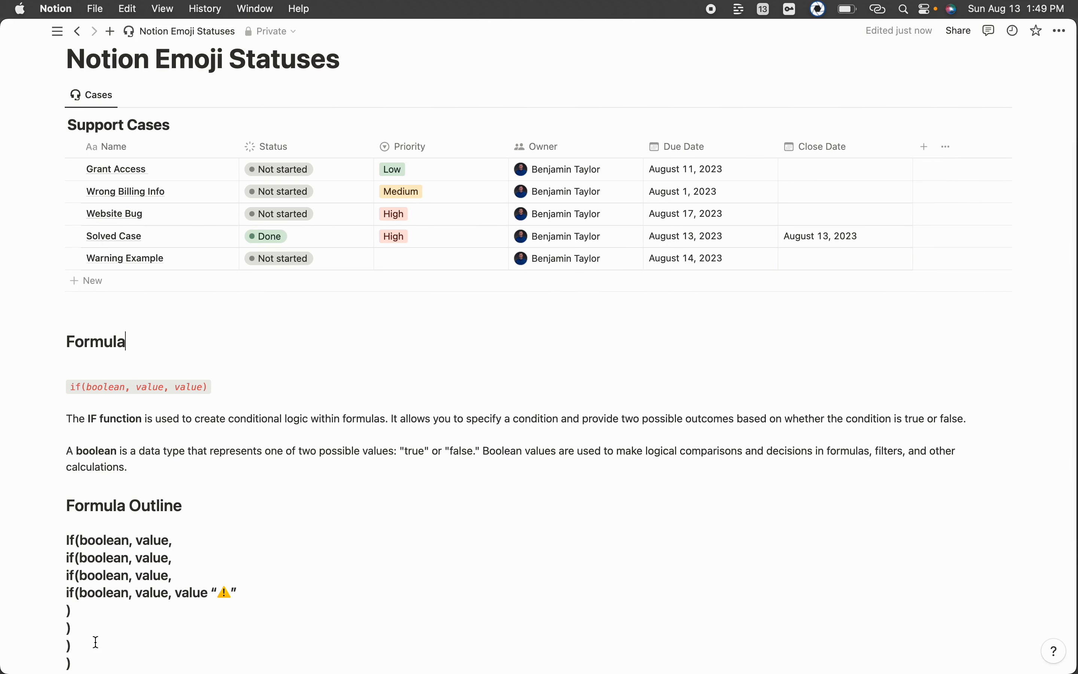
scroll(109, 615, down, 3)
drag(85, 595, 65, 456)
click(214, 323)
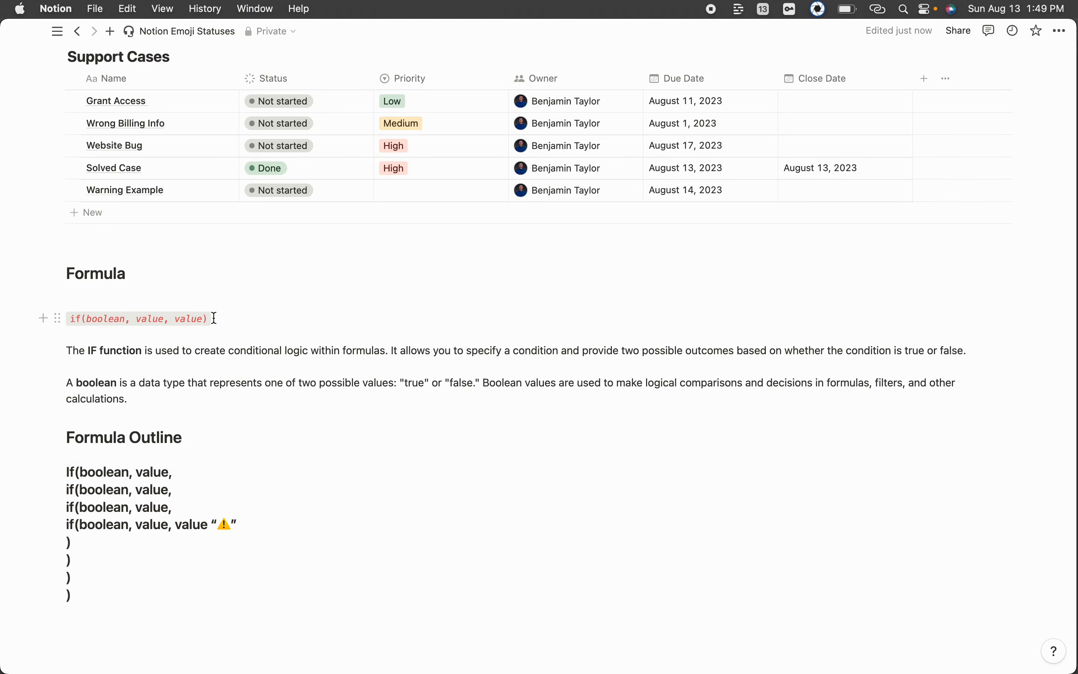
Add a new property of type Formula to the Support Cases table.
scroll(214, 318, up, 2)
click(922, 161)
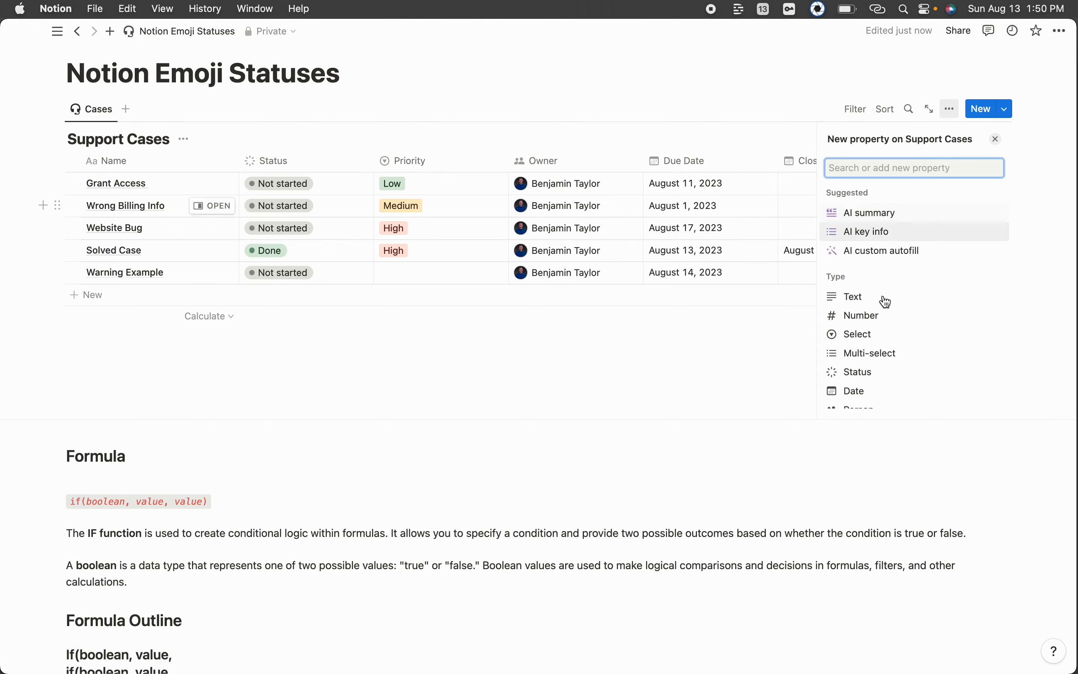
scroll(880, 312, down, 5)
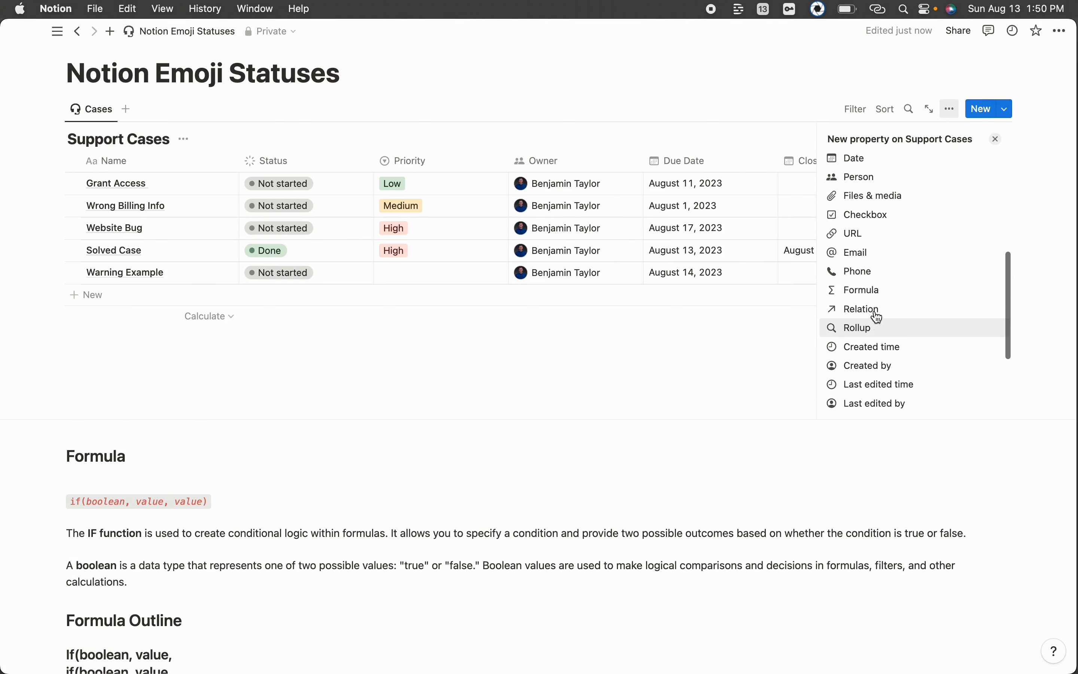
click(871, 291)
Start the new property's formula with the condition if(prop("Status") == "Done",.
click(944, 211)
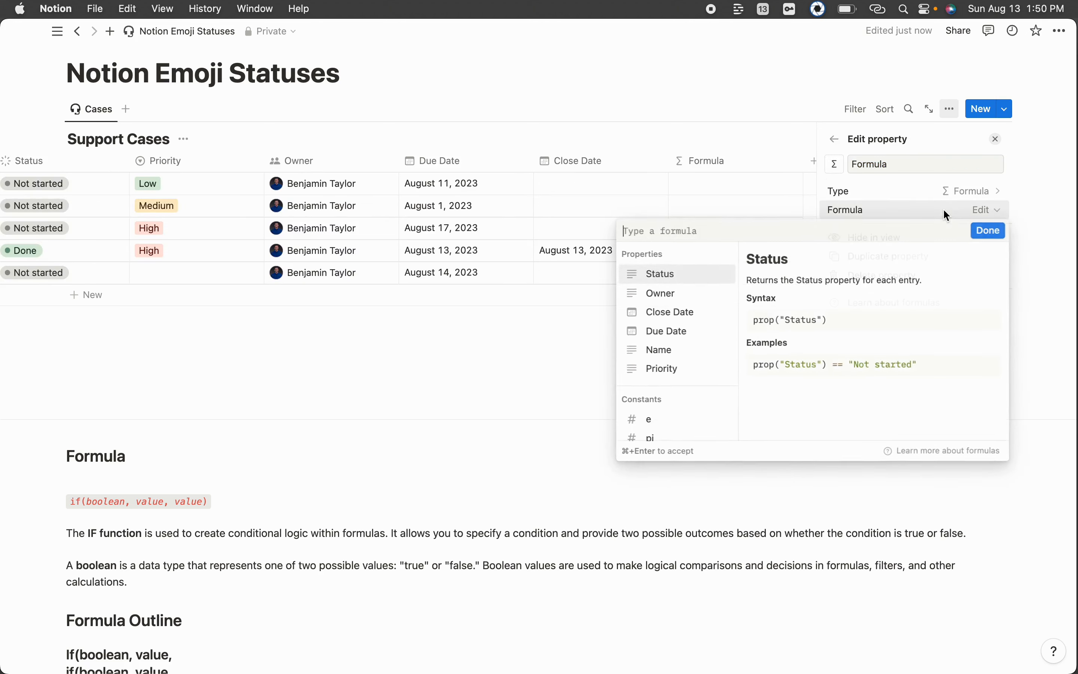
scroll(673, 385, down, 5)
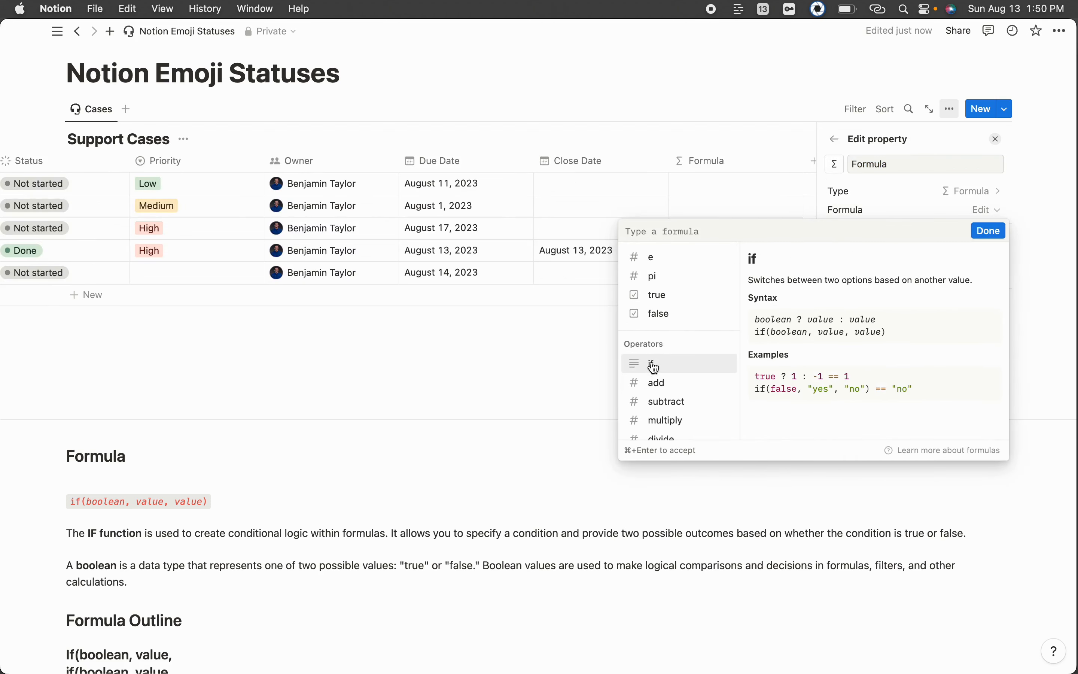
click(654, 367)
scroll(652, 368, up, 5)
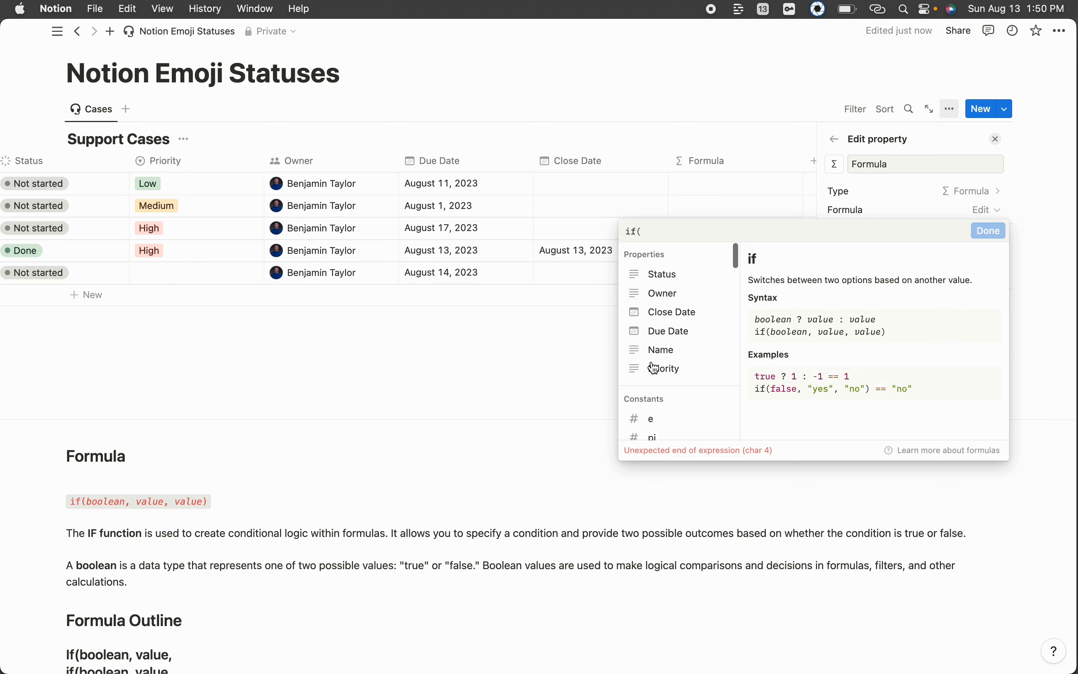
click(656, 276)
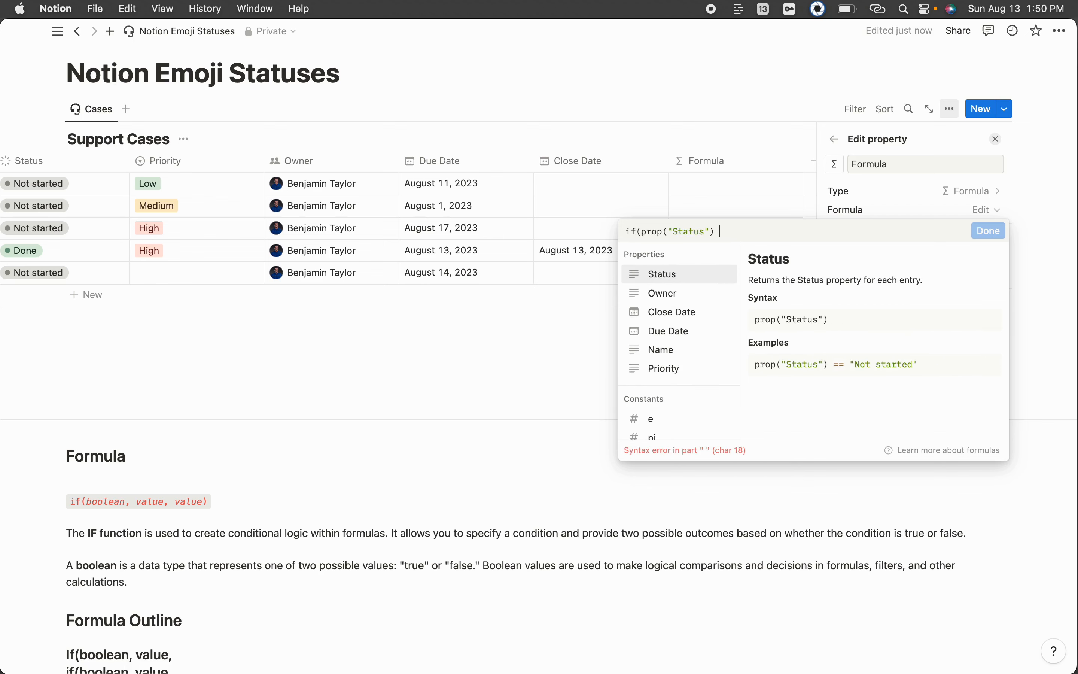
text(== "Done",)
Add the check mark emoji in quotes, "✔", as the formula's true value, followed by a comma.
key(ctrl+super+space)
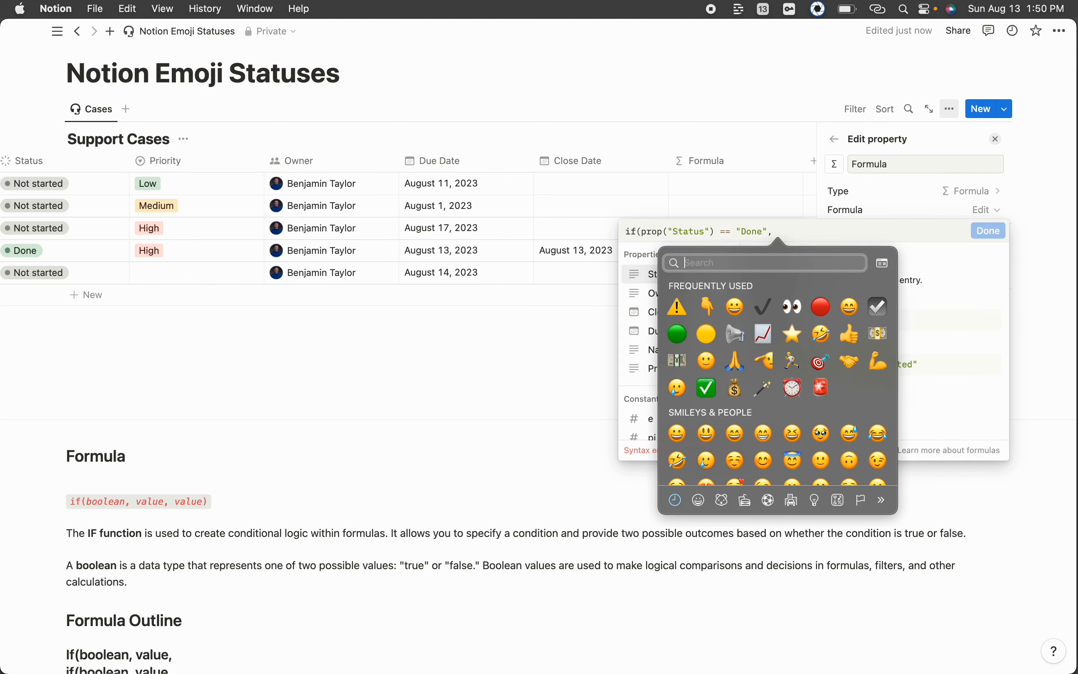
click(766, 306)
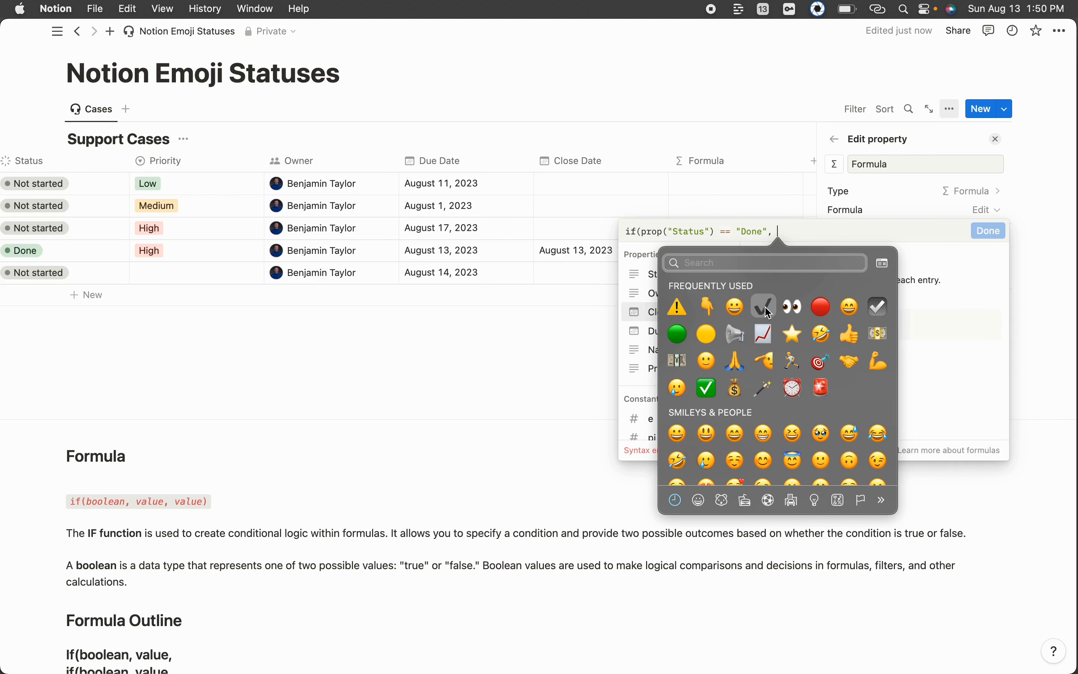
key(Left)
text(")
key(Right)
text(",)
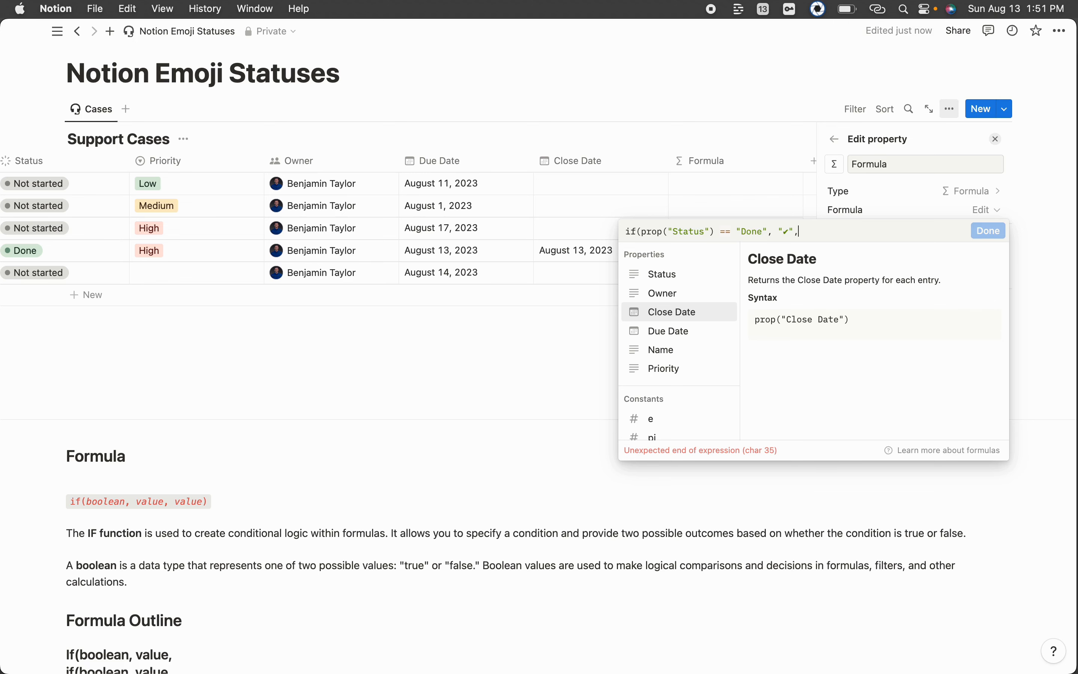
Add the warning emoji in quotes, "⚠", as the false value, close the parenthesis and apply the formula.
key(ctrl+super+space)
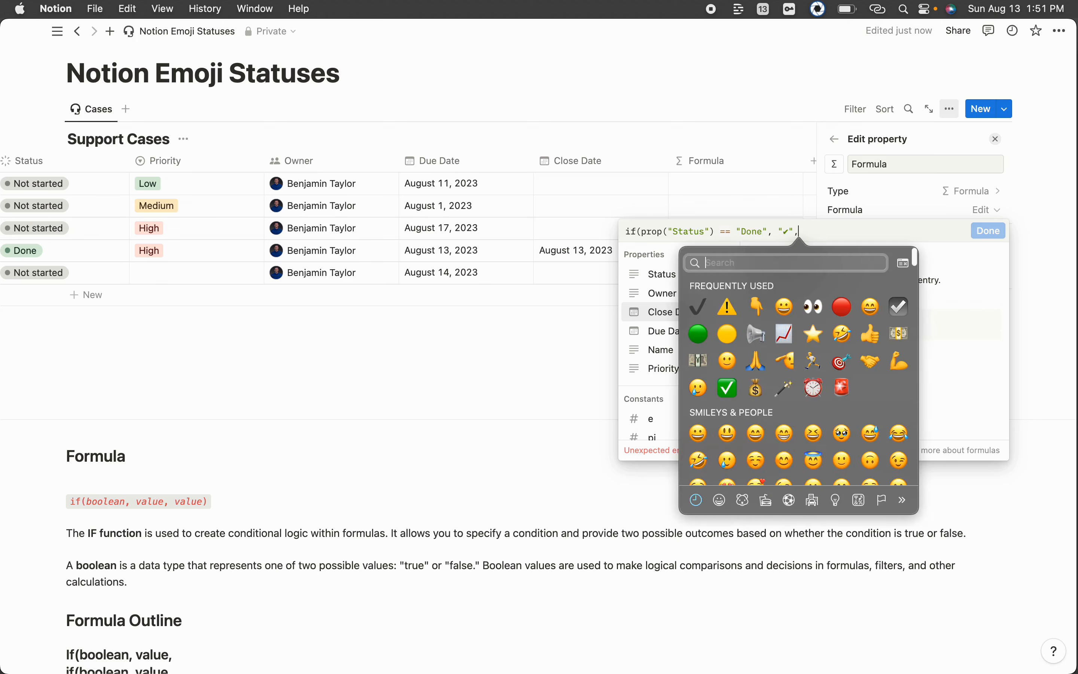
click(727, 309)
text("⚠")
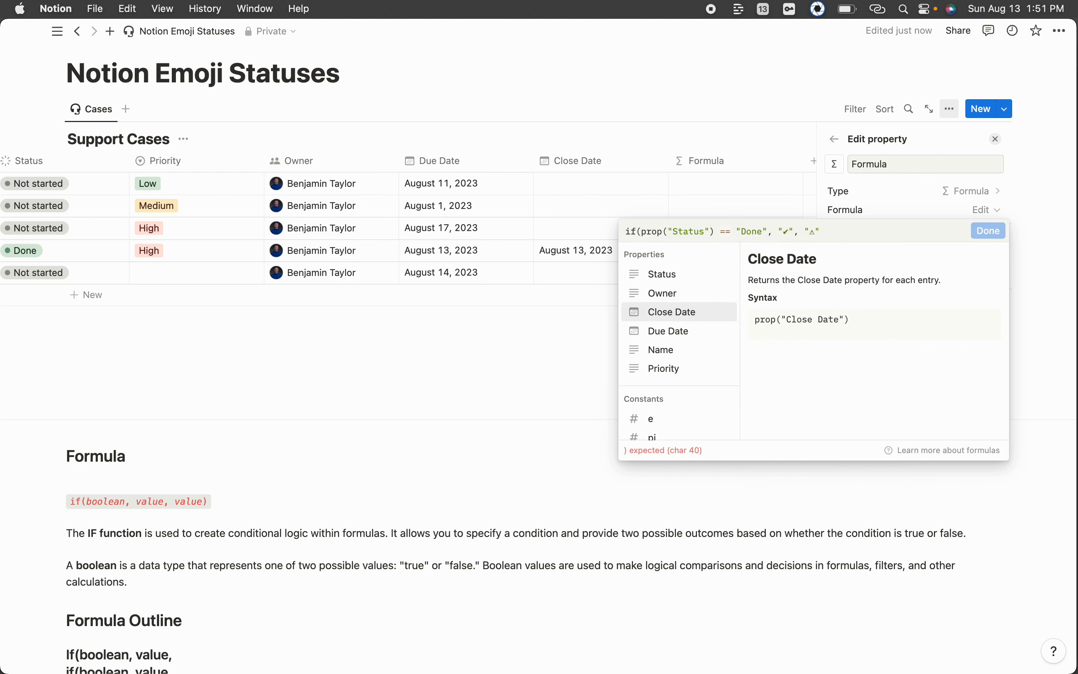
text())
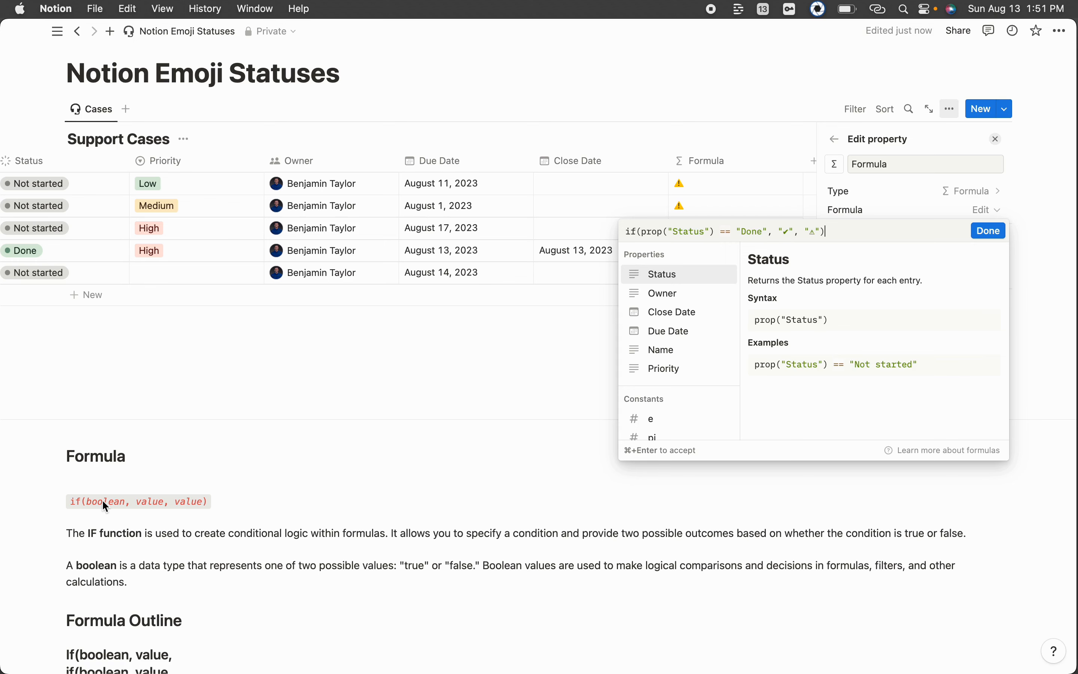
click(446, 378)
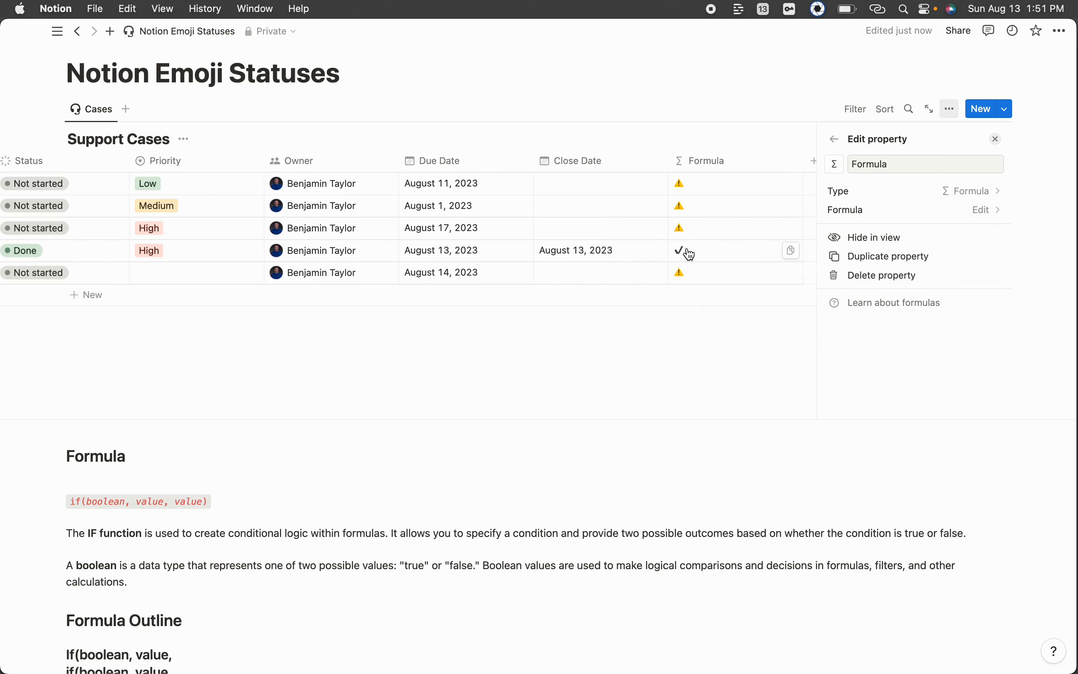
Review the two emoji values in the Formula property and the nested if outline in the page notes.
click(684, 255)
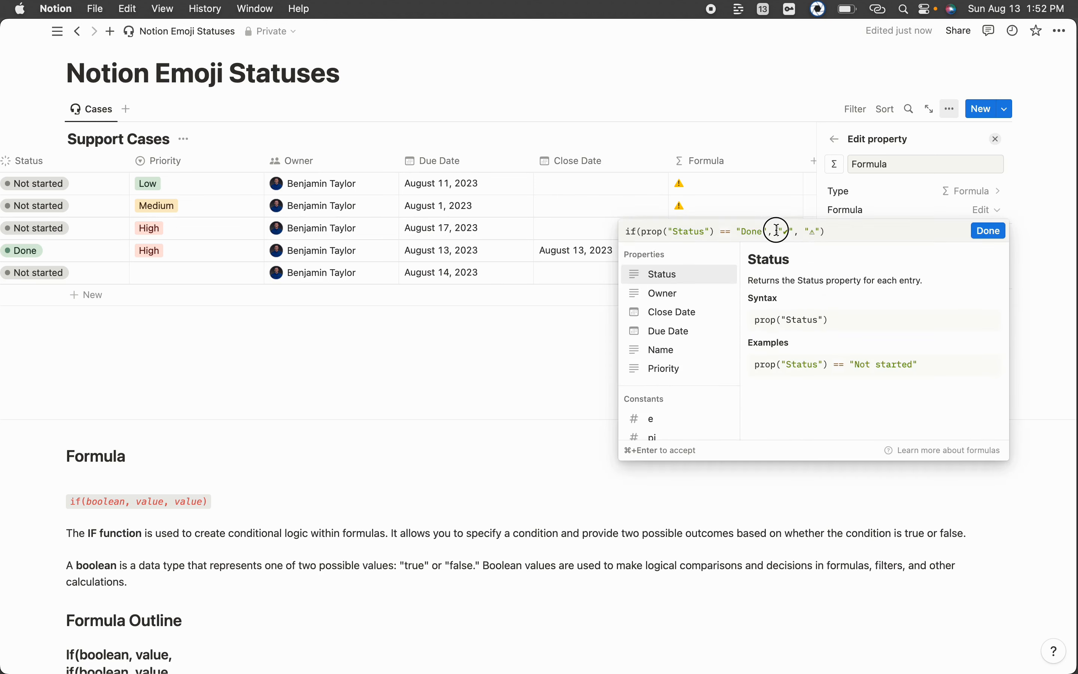
drag(778, 232, 820, 231)
click(392, 367)
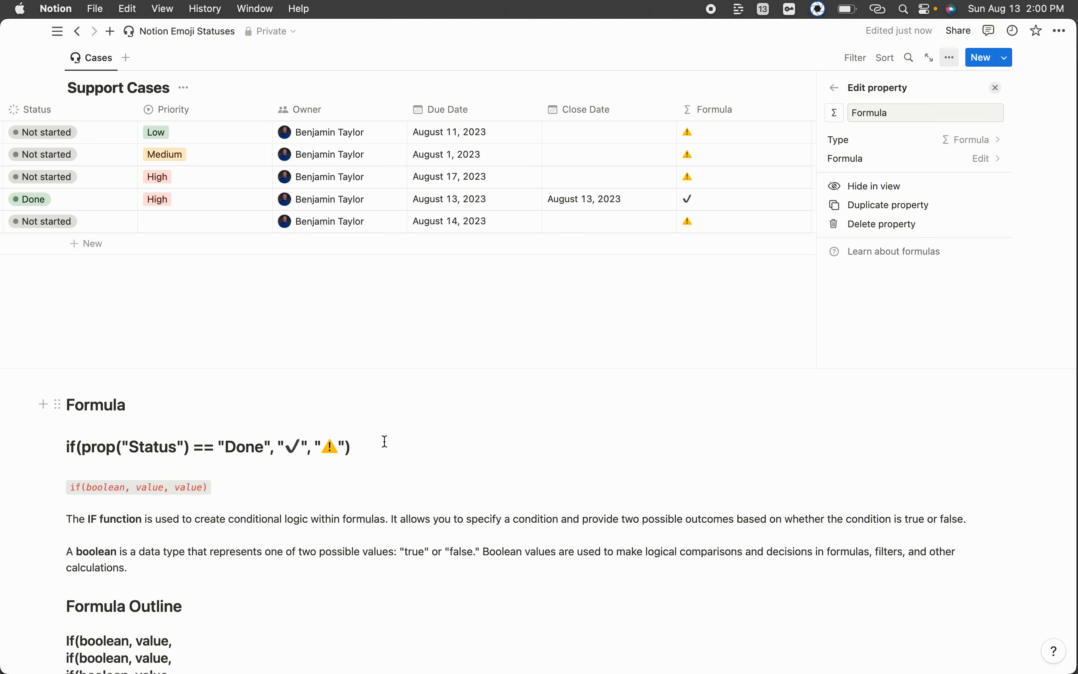
click(252, 559)
scroll(253, 558, down, 3)
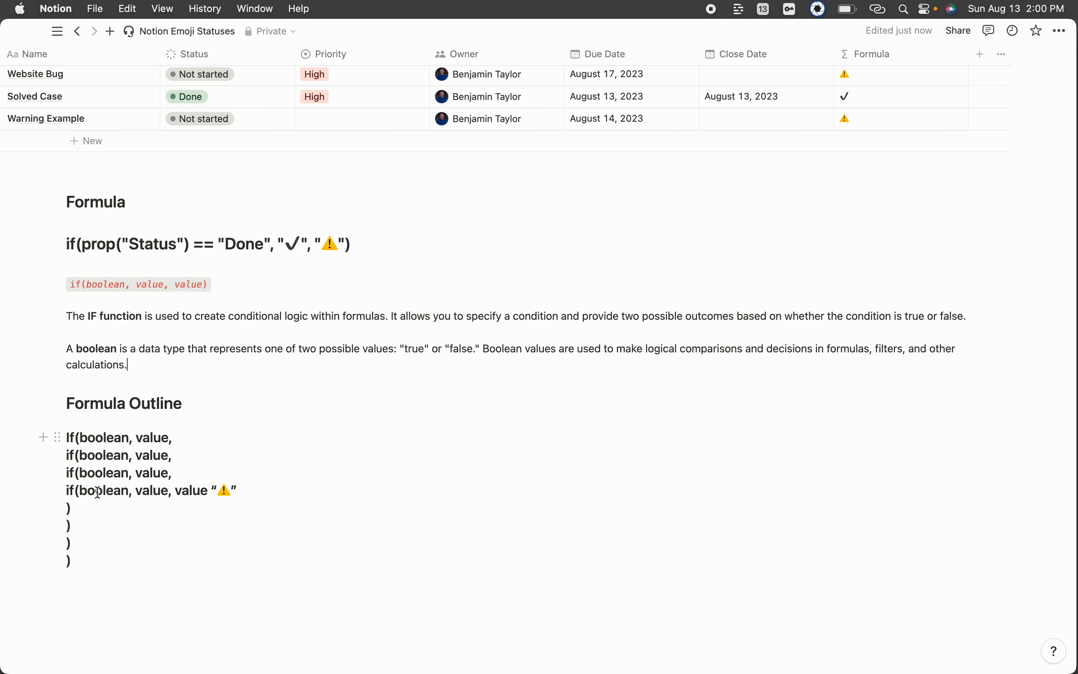
Reopen the Formula property's formula and delete the warning emoji value and closing parenthesis at its end.
scroll(706, 477, up, 5)
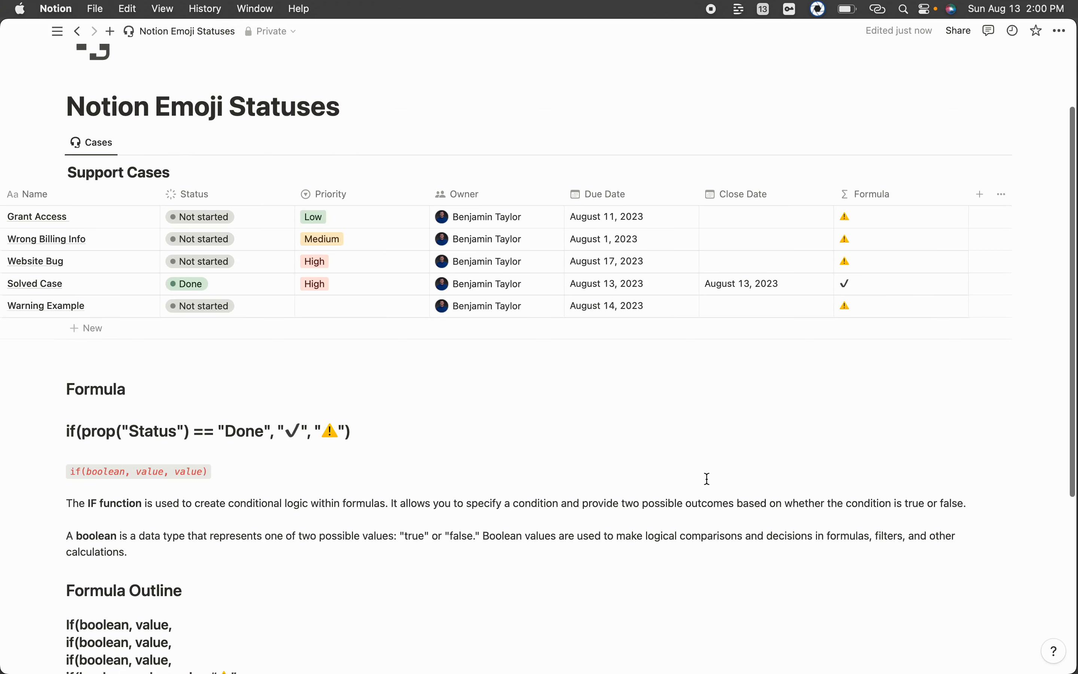
click(888, 227)
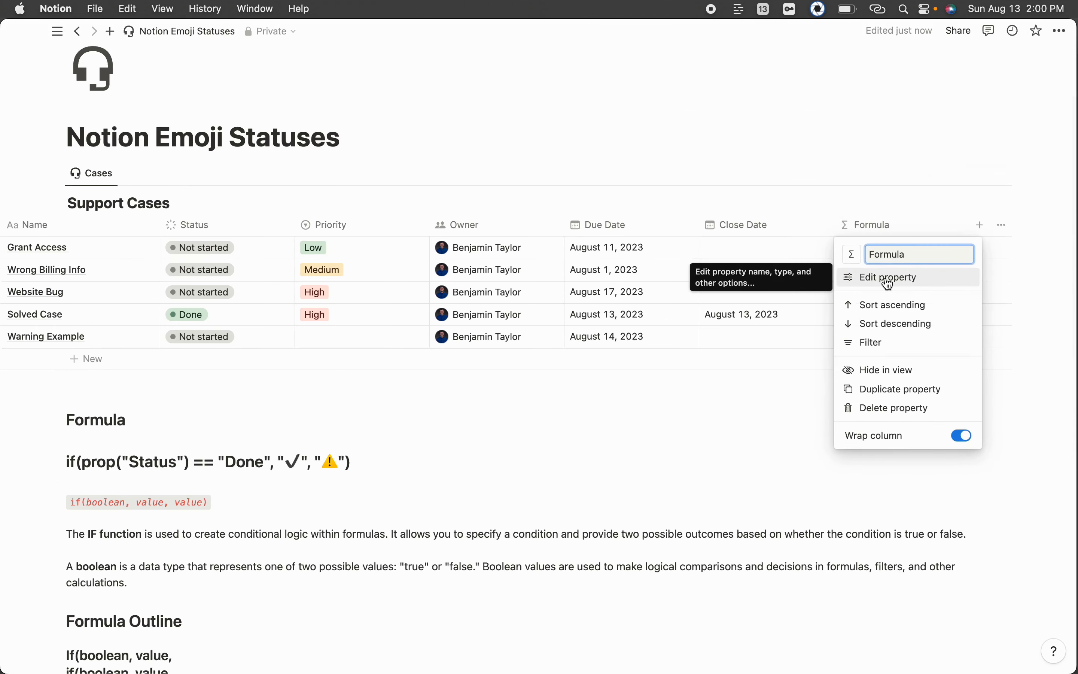
click(921, 277)
drag(830, 181, 811, 180)
key(BackSpace)
key(BackSpace)
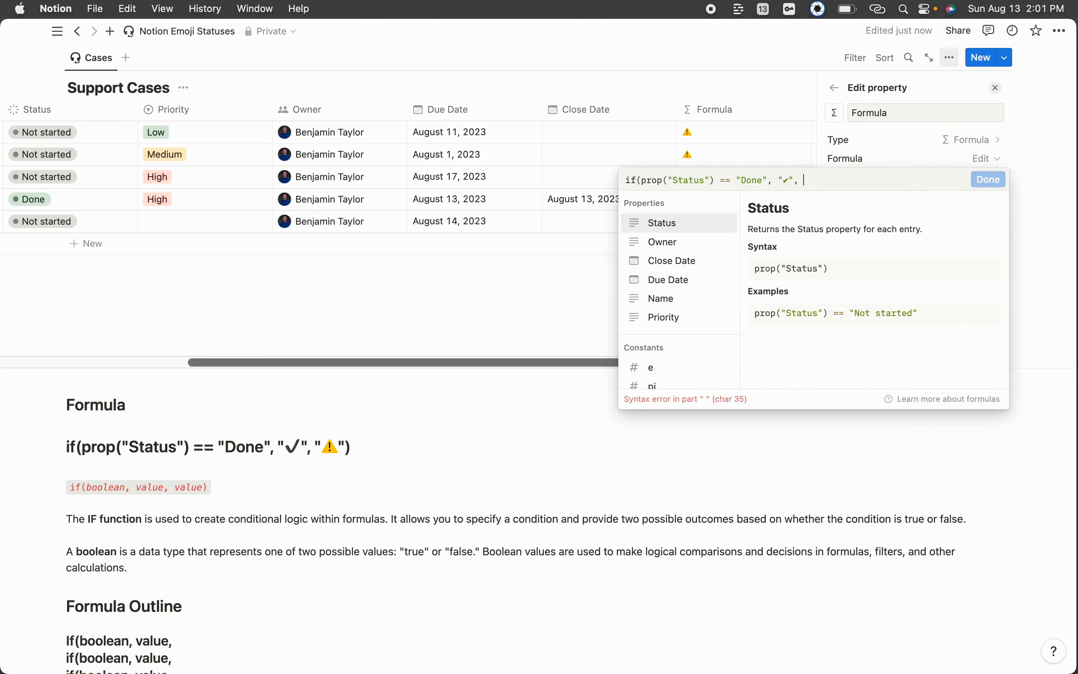
Append a nested condition to the formula: if(prop("Priority") == "Low",.
scroll(661, 273, down, 5)
text(if()
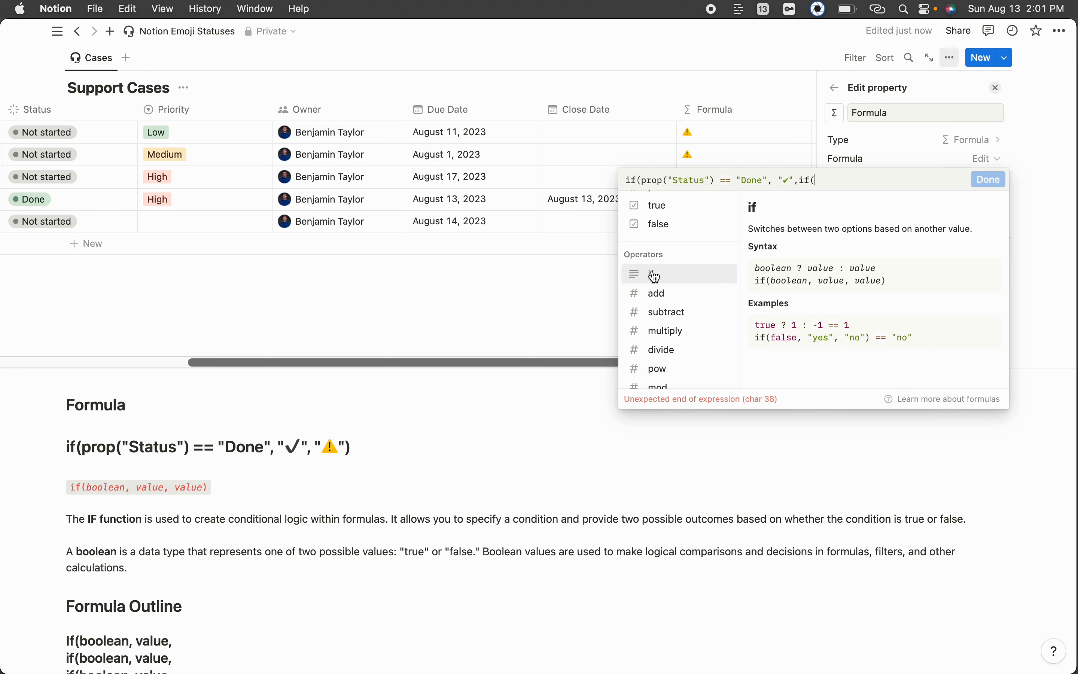
scroll(649, 277, up, 3)
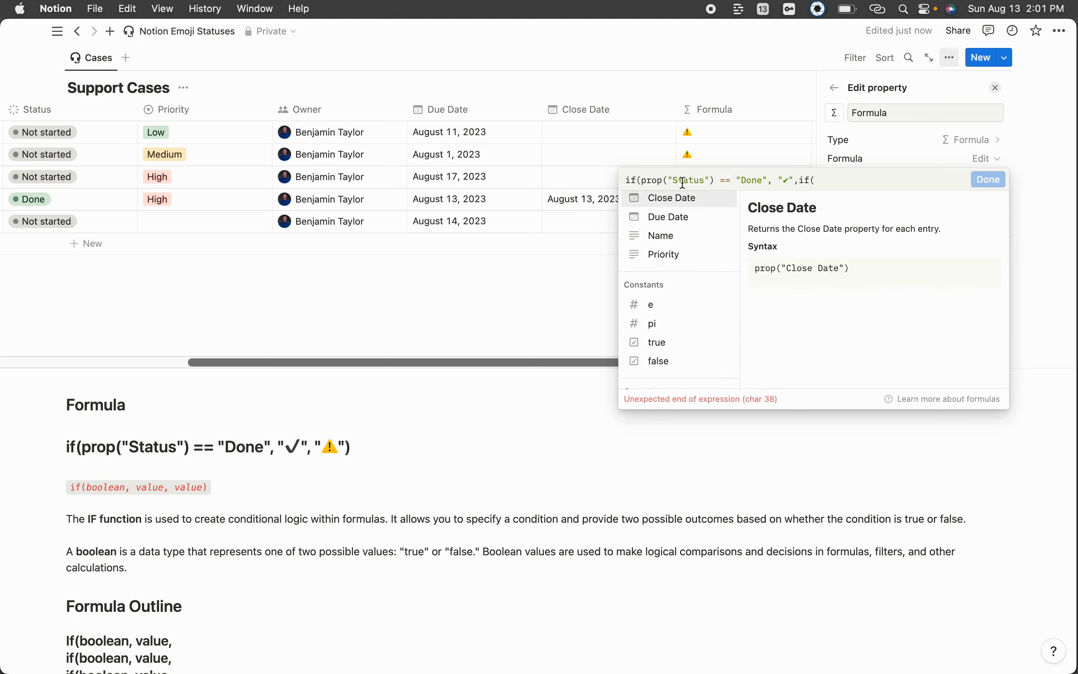
scroll(698, 260, up, 1)
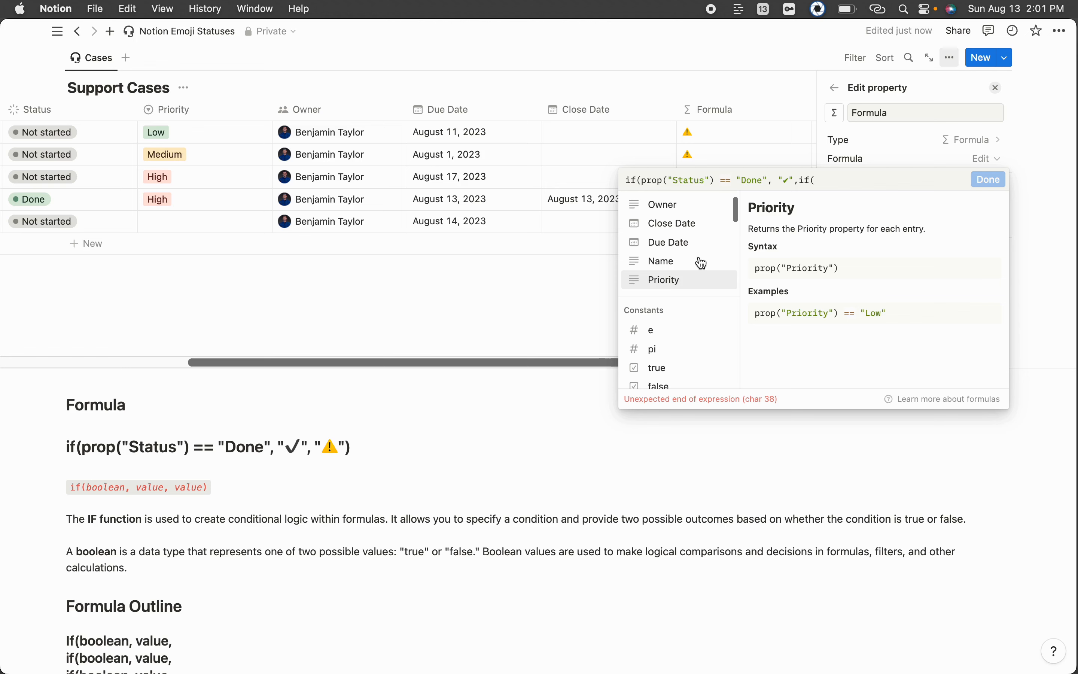
click(671, 282)
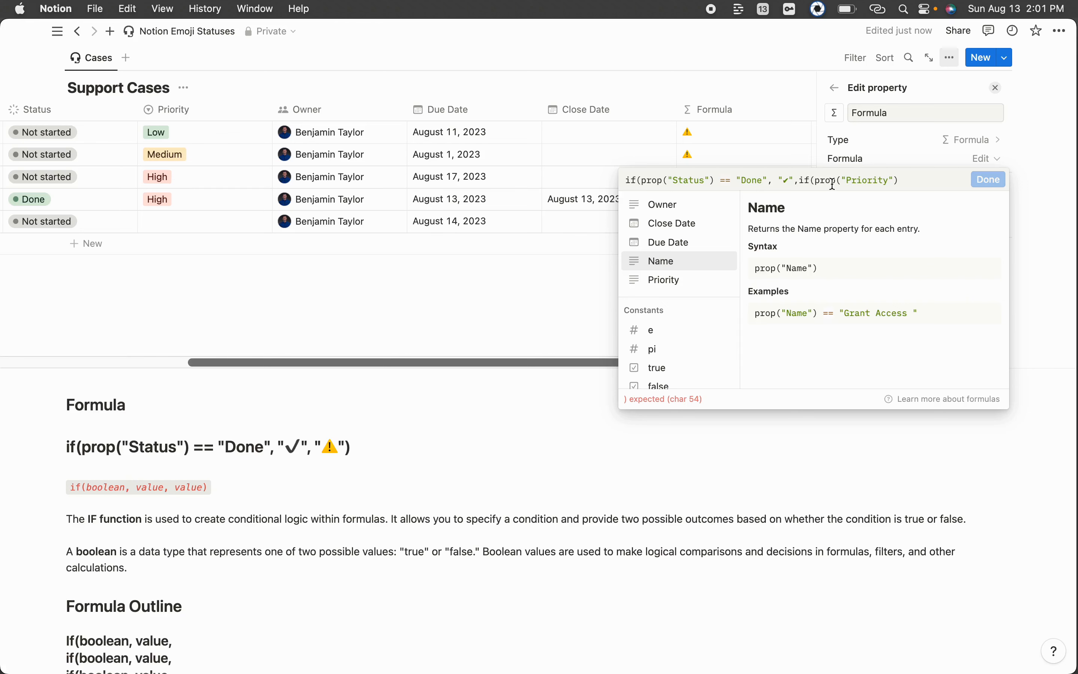
text(==)
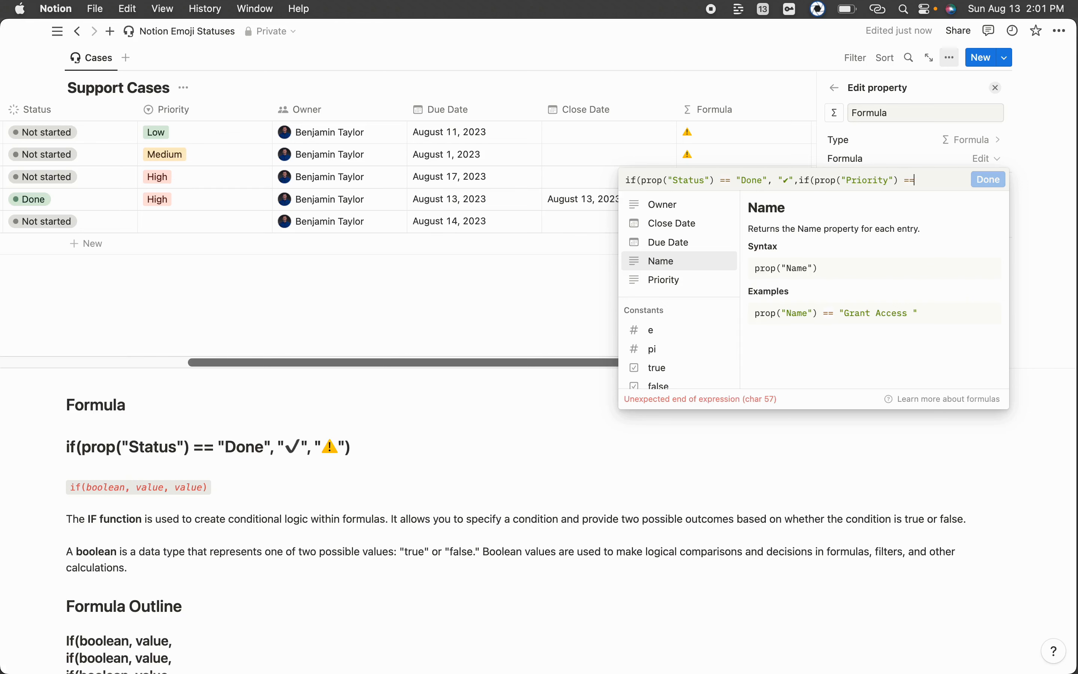
text( "Low",)
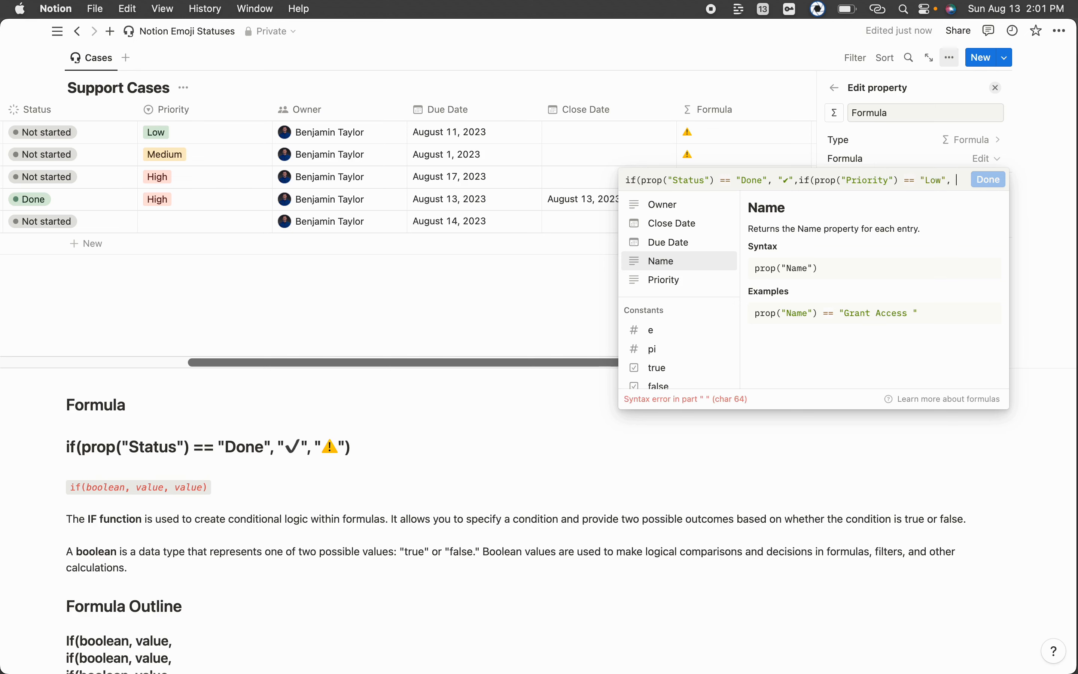
Add the green circle emoji in quotes, "🟢", as the Low priority value, followed by a comma.
key(ctrl+super+space)
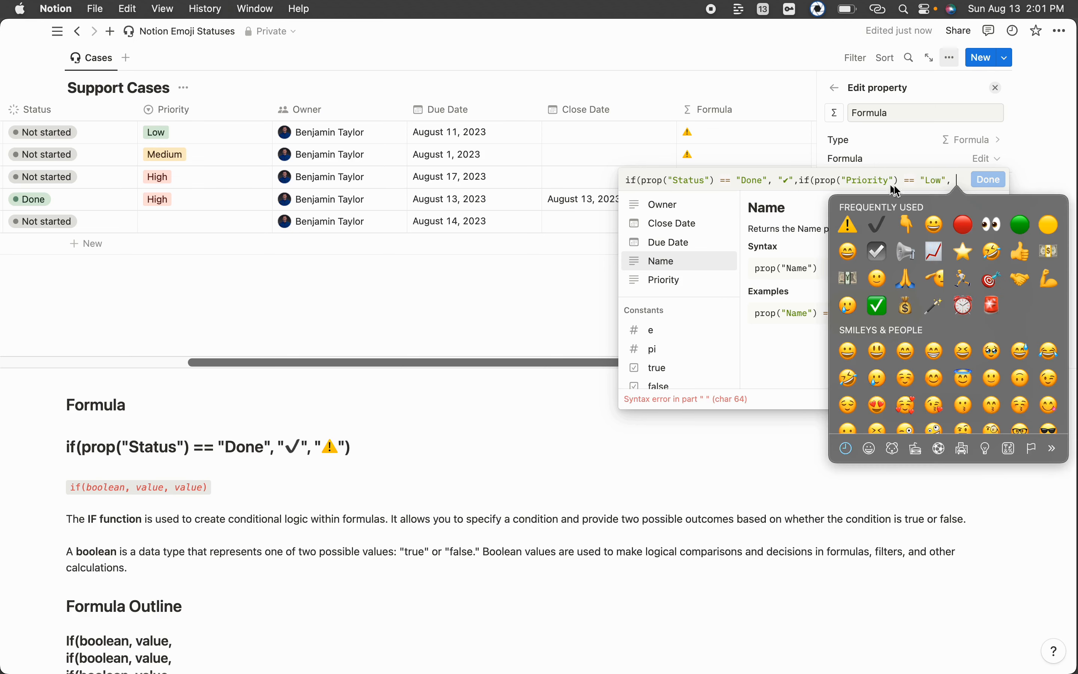
click(1020, 224)
text(",)
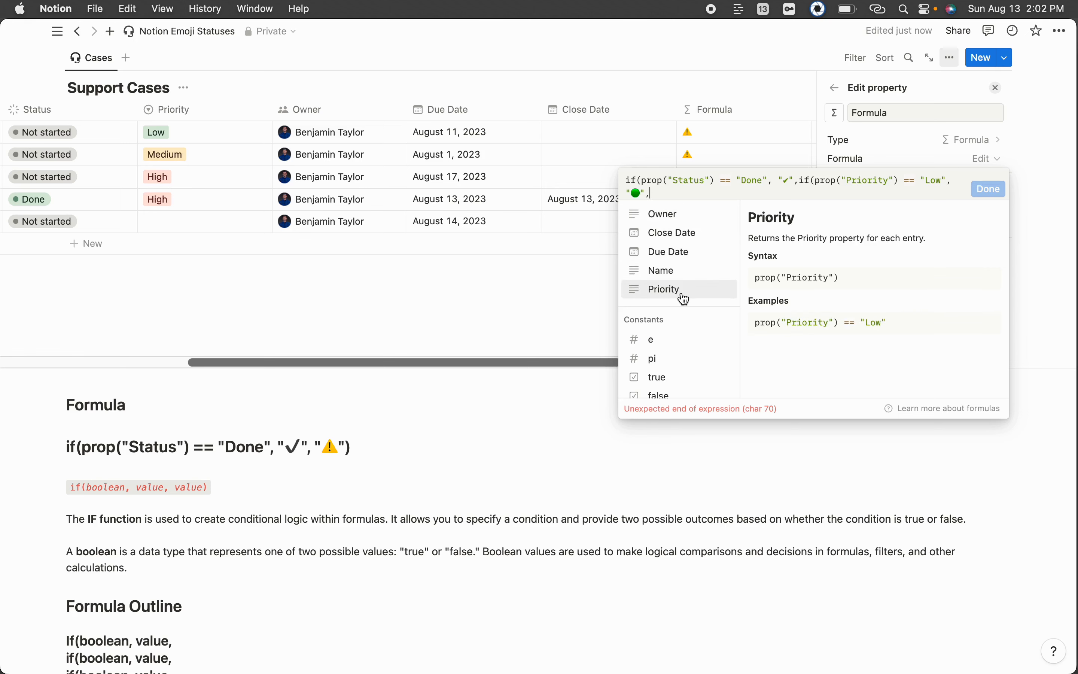
Append a nested condition to the formula for Medium priority: if(prop("Priority") == "Medium", "🟡", using the yellow circle emoji as its value.
scroll(682, 296, down, 3)
click(653, 349)
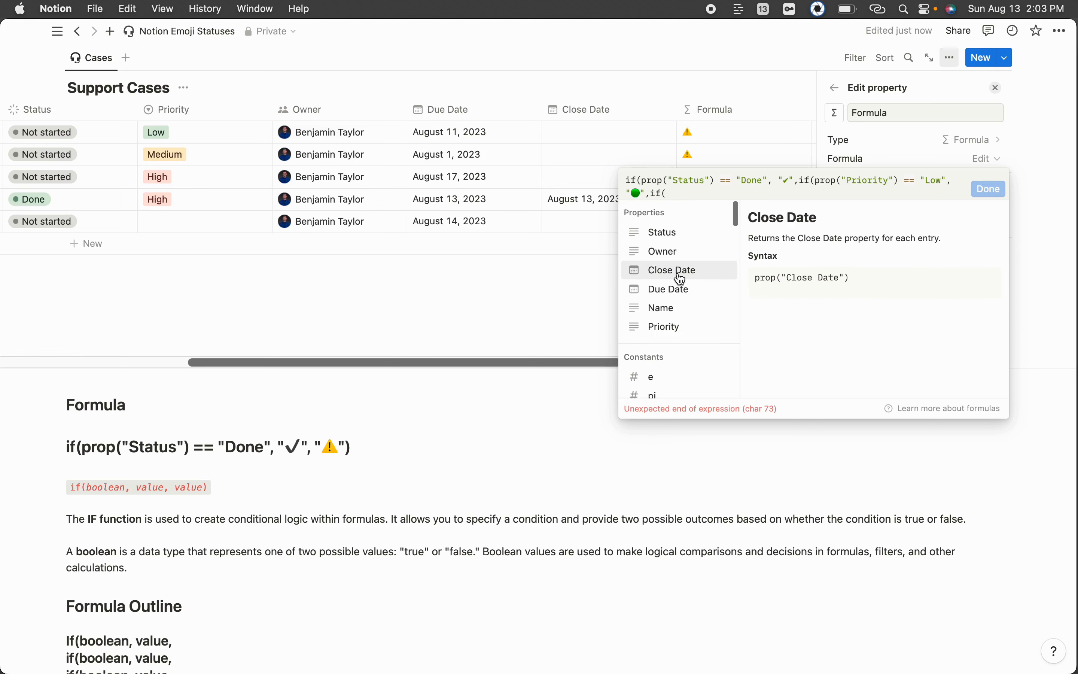
click(668, 332)
text(==)
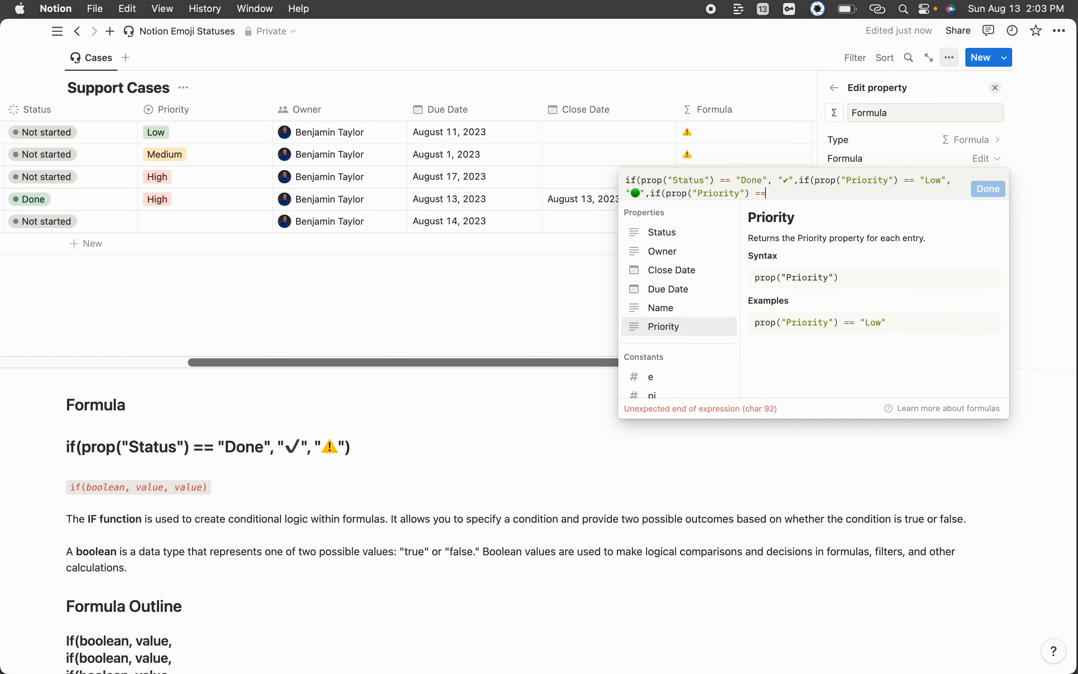
text( "Me)
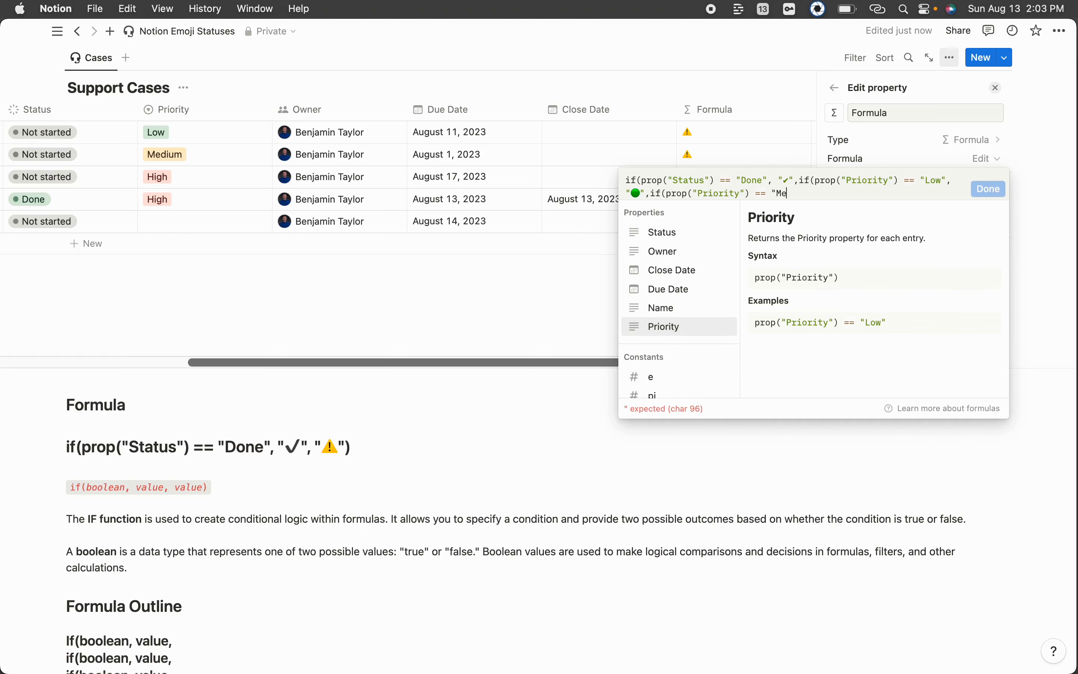
text(dium",)
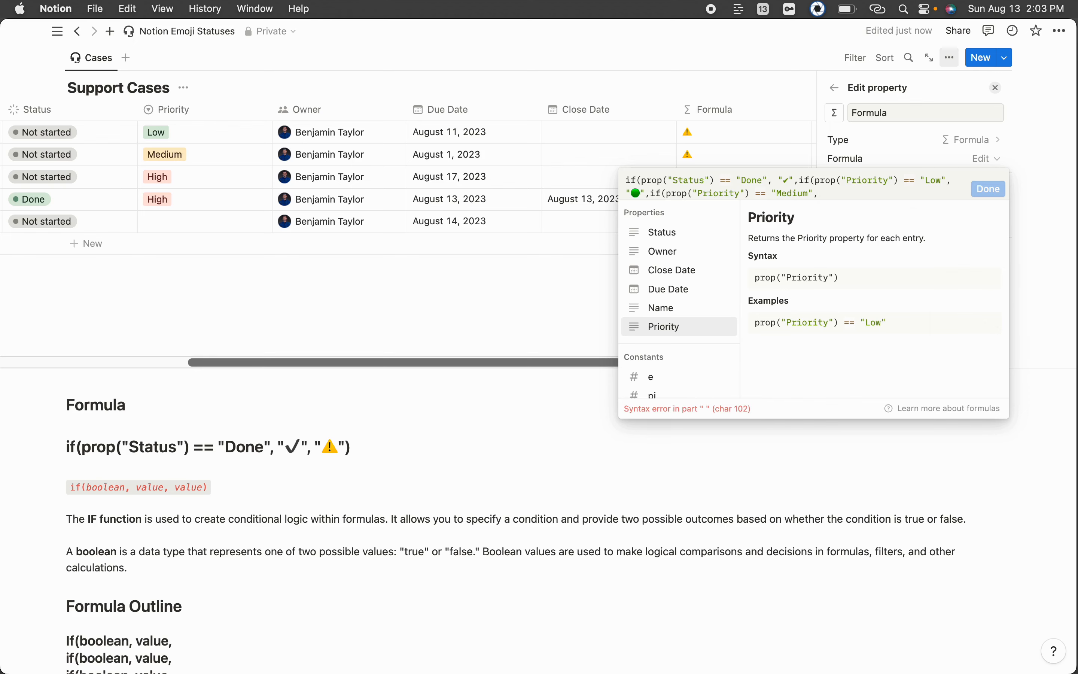
key(ctrl+super+space)
click(923, 239)
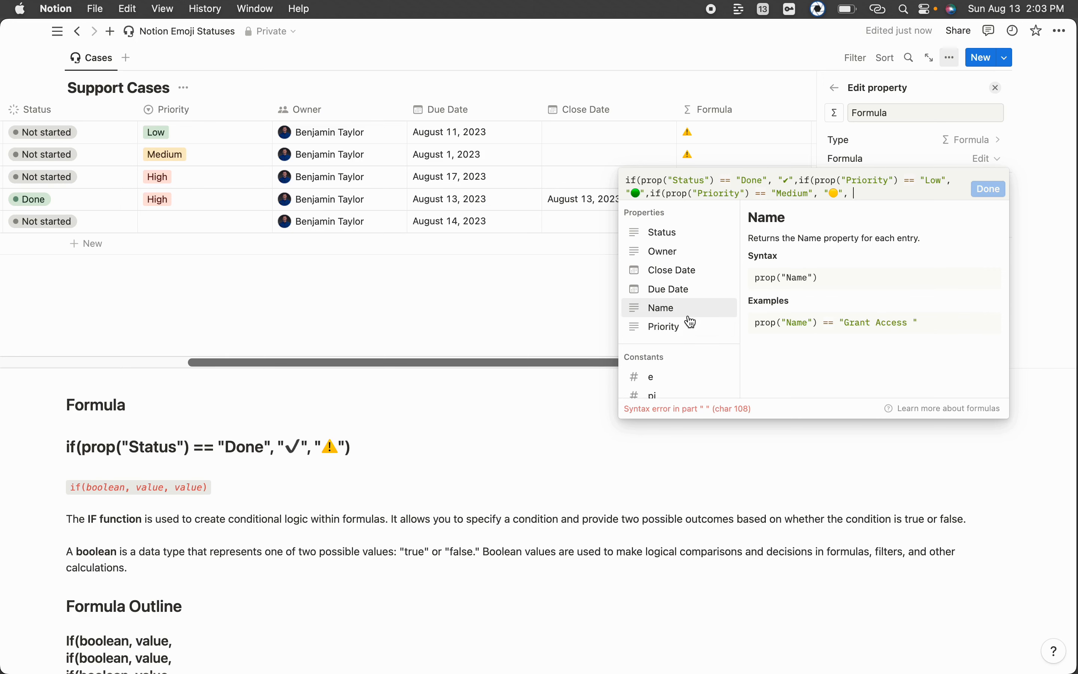
Append another nested condition for High priority: if(prop("Priority") == "High", "🔴", using the red circle emoji as its value.
scroll(688, 319, down, 5)
click(655, 295)
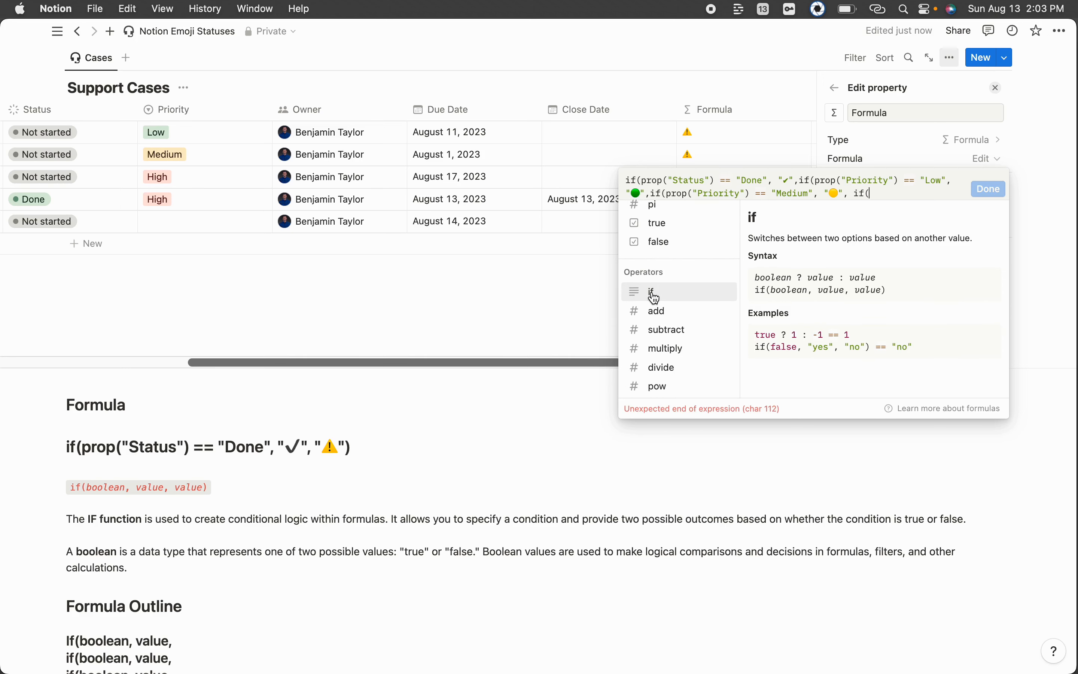
scroll(654, 296, up, 5)
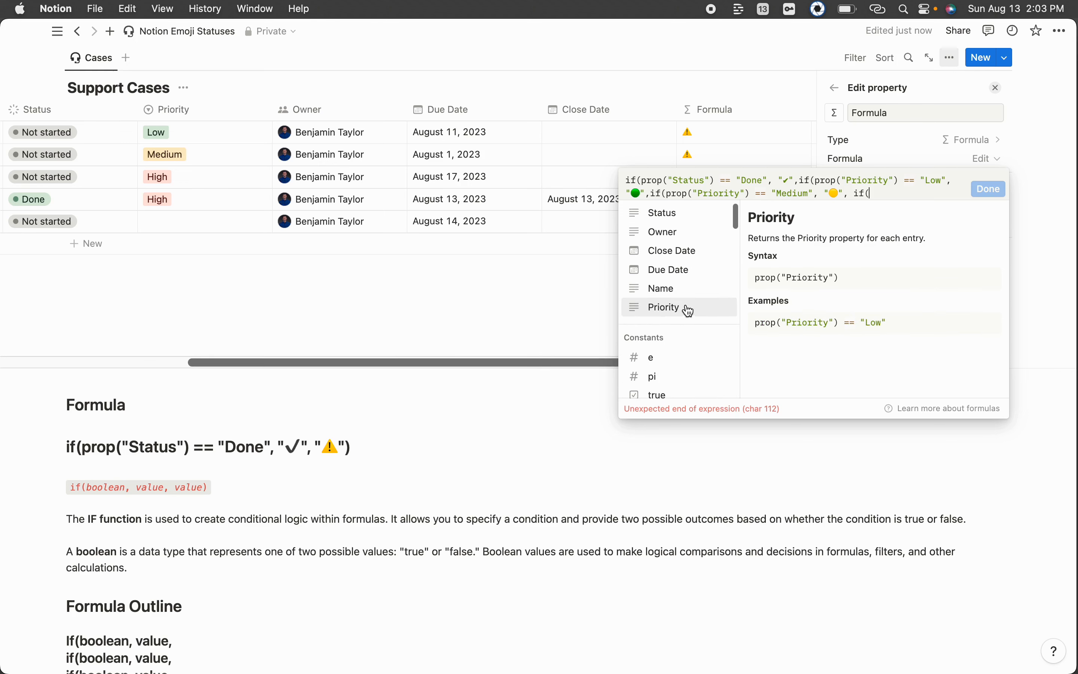
click(670, 307)
text(== )
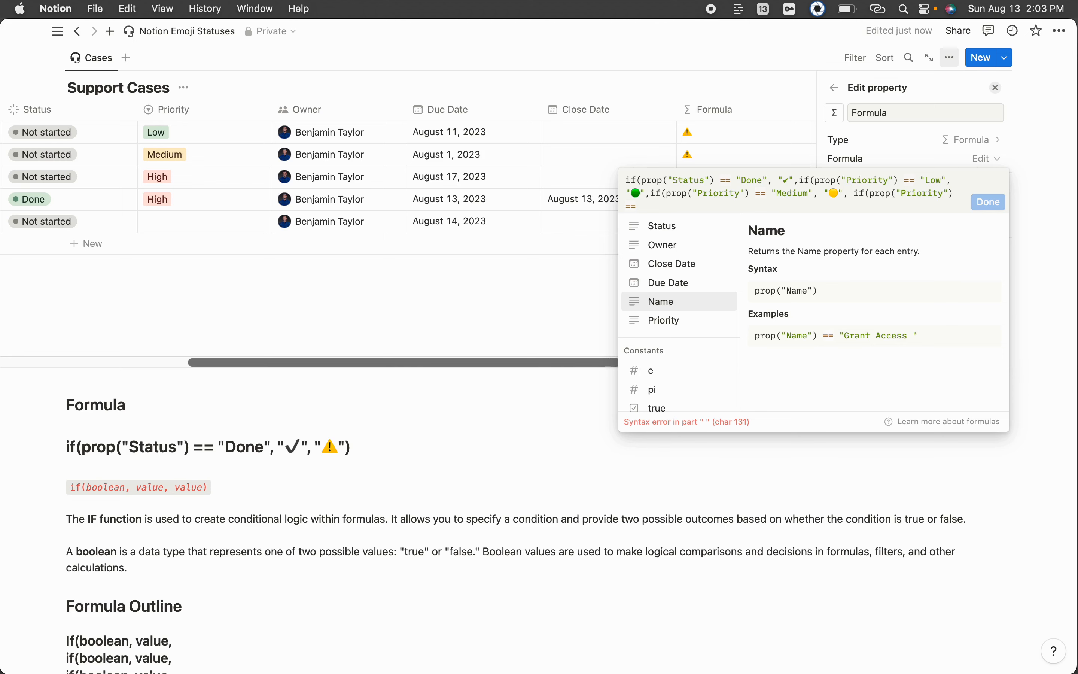
text("High",)
key(ctrl+super+space)
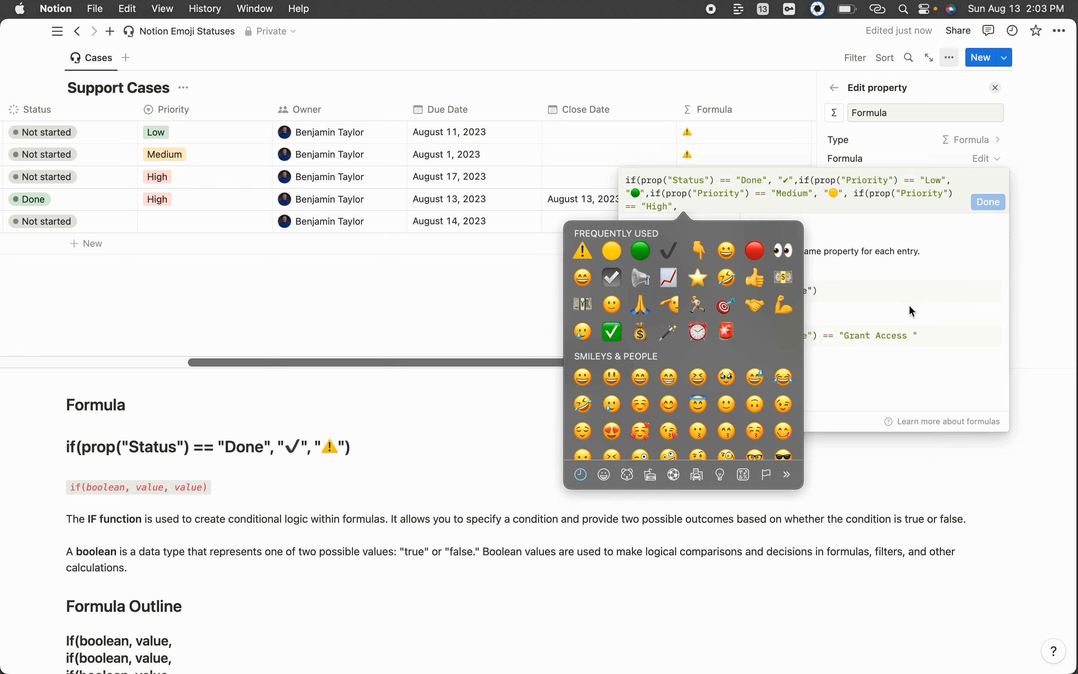
click(755, 250)
text(",)
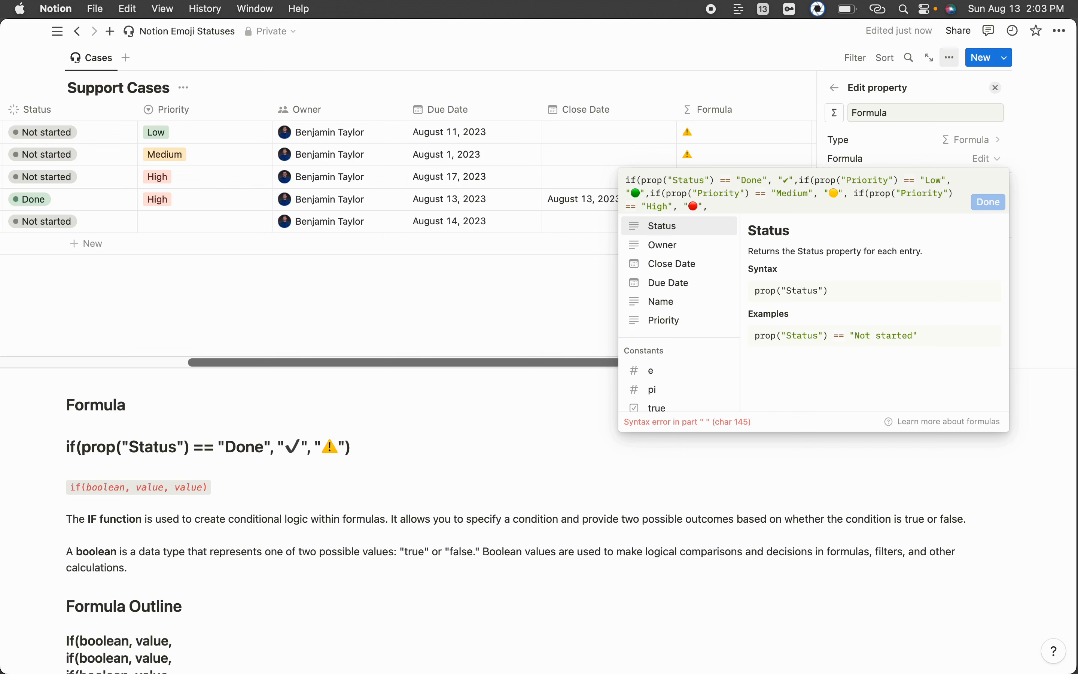
Finish the formula with the warning emoji in quotes as the fallback value, close all four if functions, and save it.
key(ctrl+super+space)
click(613, 251)
text())))
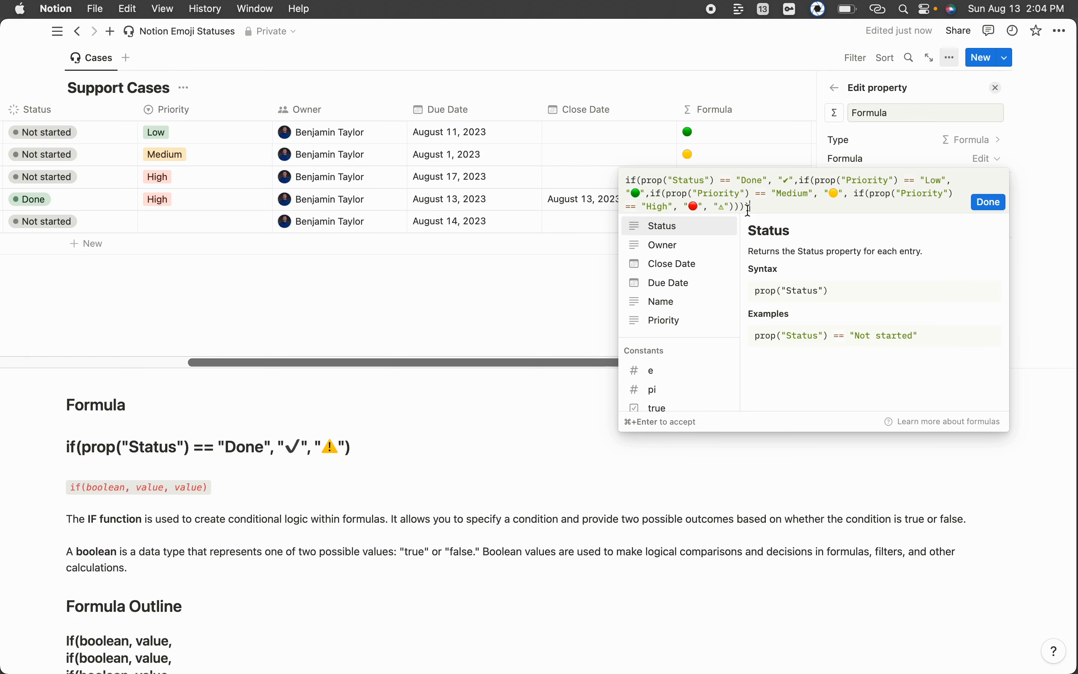
click(989, 202)
key(Escape)
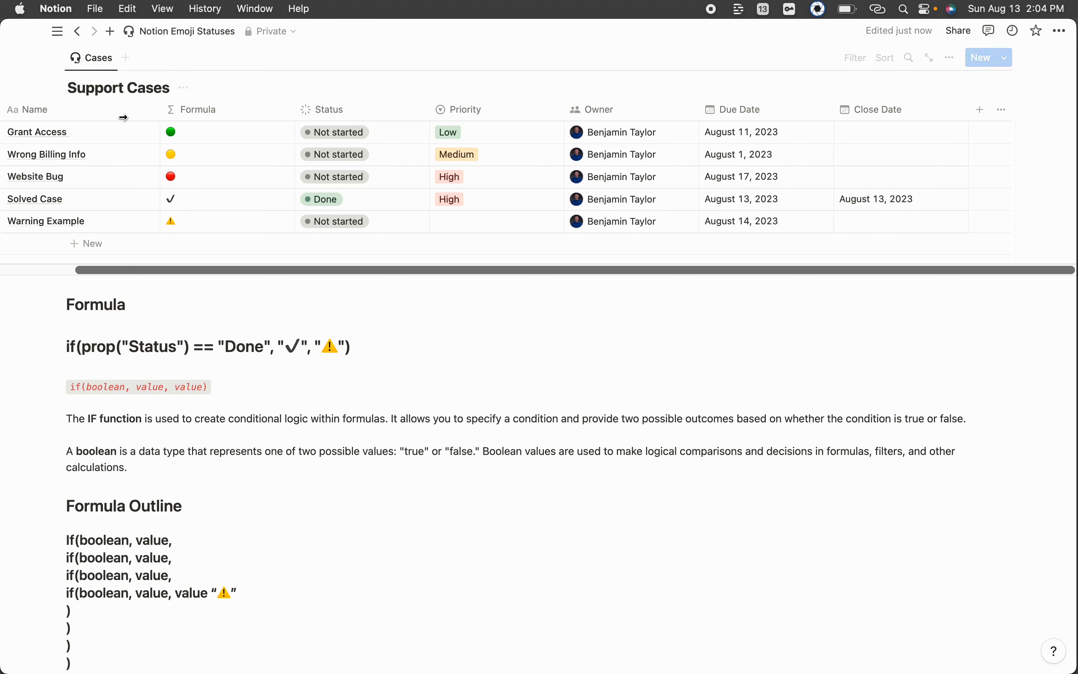
Test the formula by setting the Grant Access case's status to Done, and undo that status change.
scroll(241, 154, left, 1)
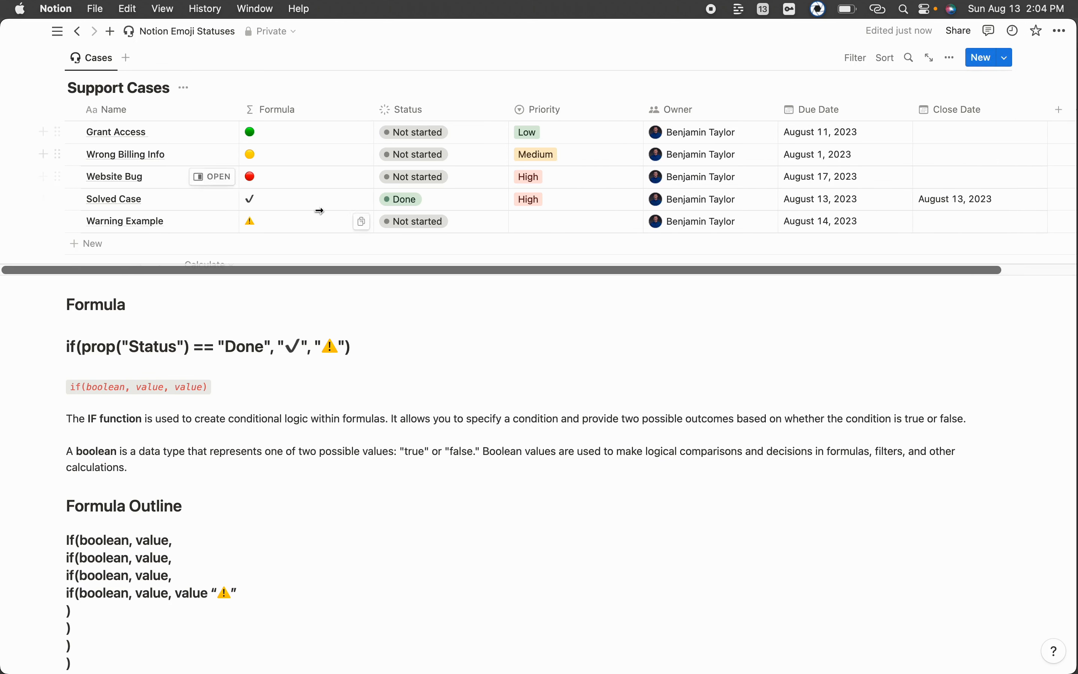
click(415, 133)
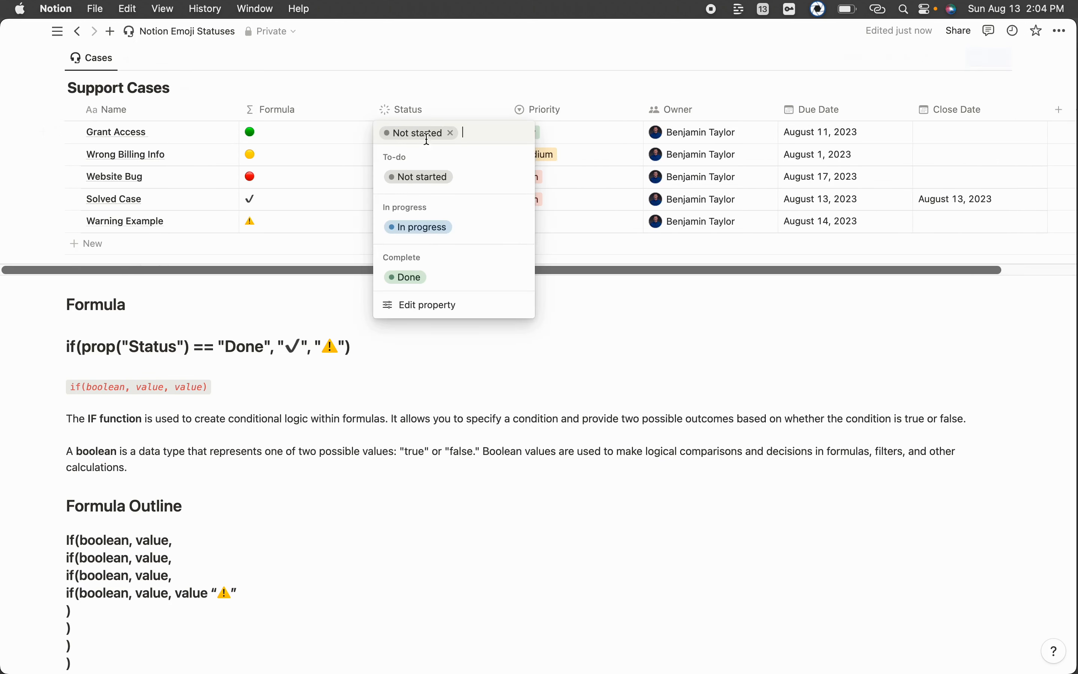
click(445, 276)
click(406, 133)
key(super+z)
Test the formula by setting the Grant Access case's priority to Medium and to High.
click(553, 132)
click(553, 196)
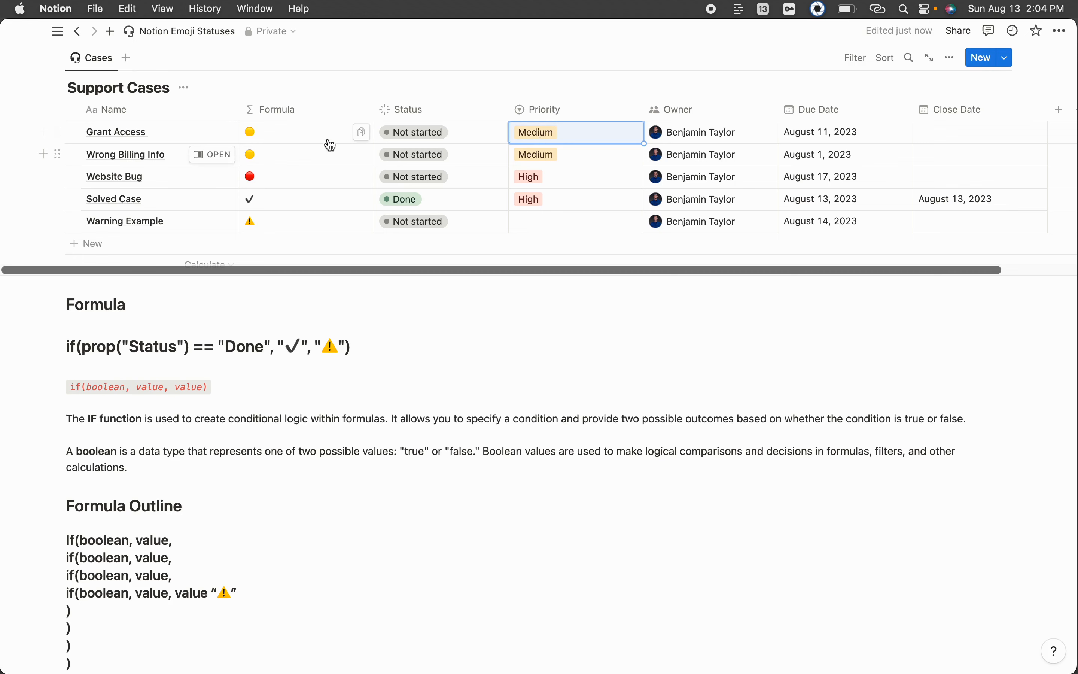
click(575, 133)
click(549, 220)
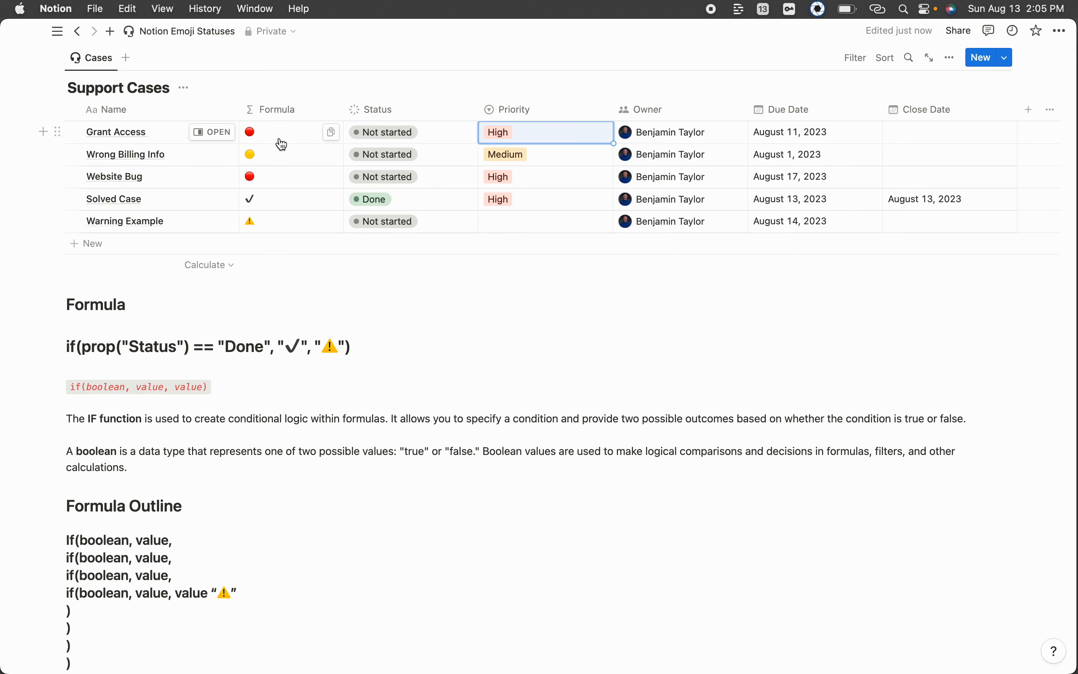
Narrow the Formula column and add a Checkbox property with its name cleared.
drag(345, 109, 273, 118)
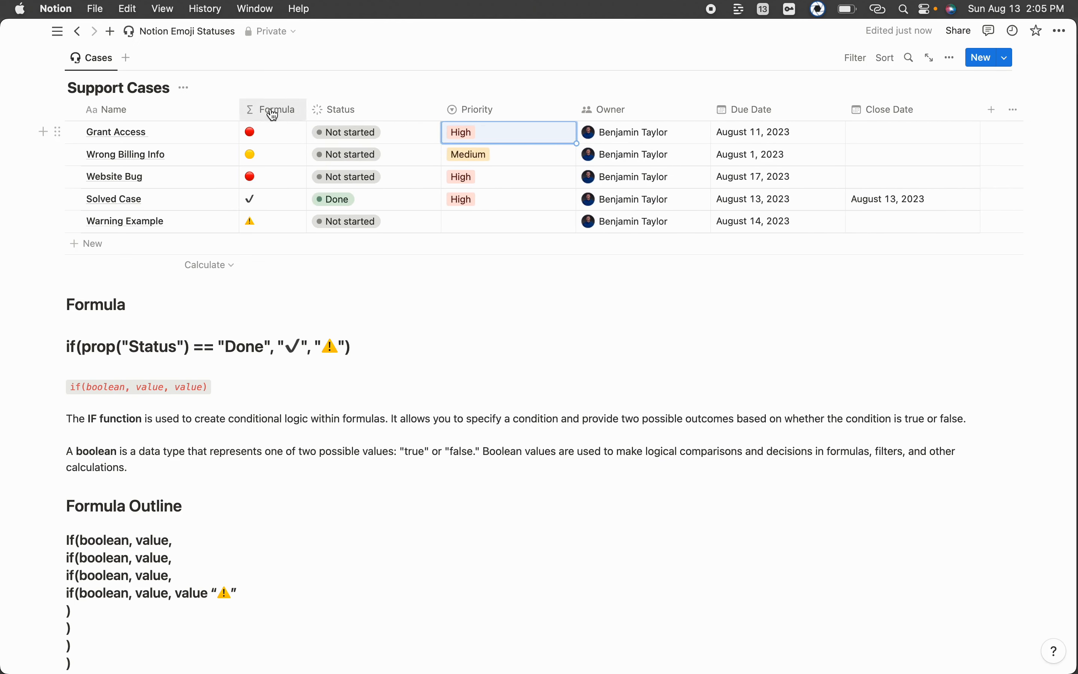
click(991, 109)
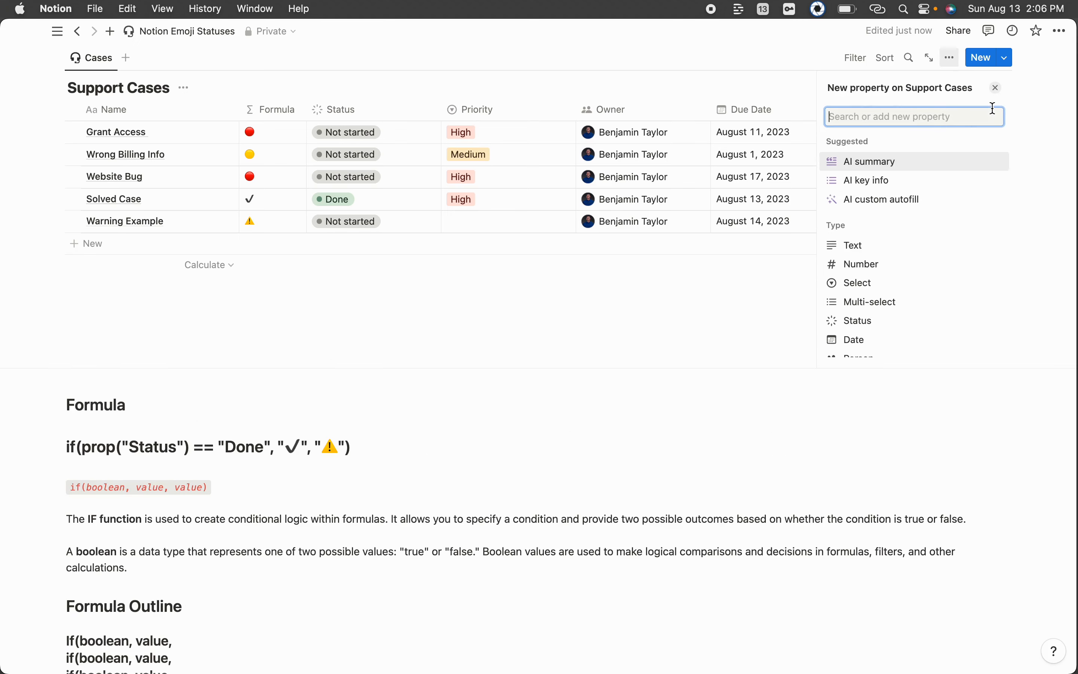
scroll(873, 285, down, 5)
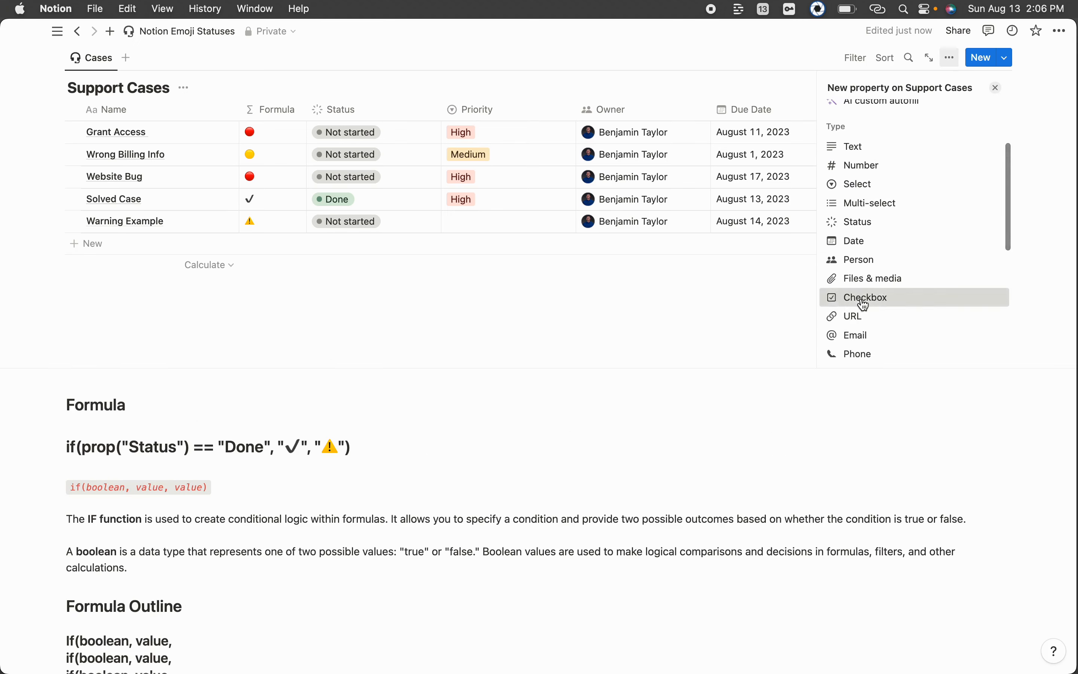
click(865, 304)
click(885, 110)
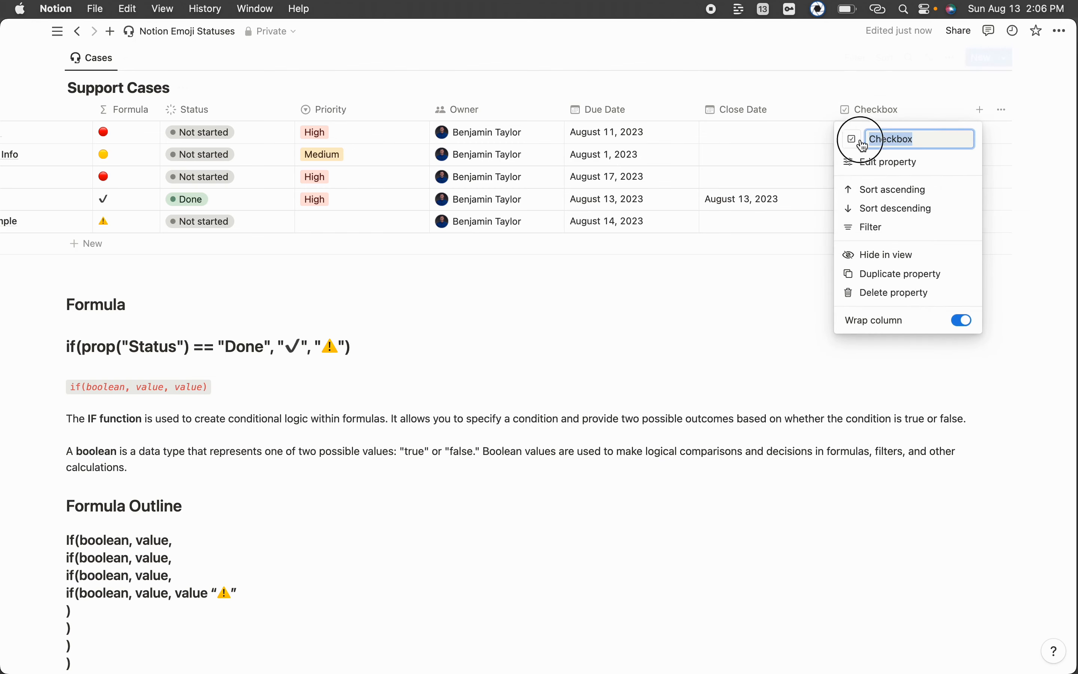
key(BackSpace)
Move the unnamed checkbox column in front of the Name column and narrow it to icon width.
drag(864, 109, 78, 111)
drag(216, 111, 108, 119)
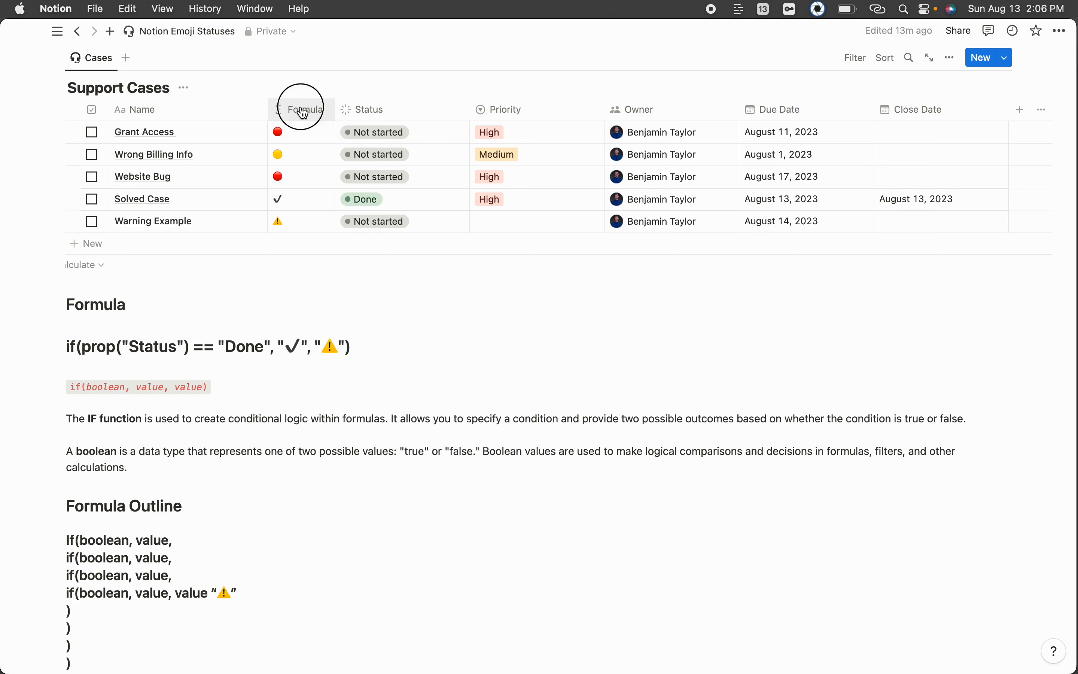
Open the Formula property's expression, copy the entire nested if formula, and close the editor.
click(303, 112)
click(337, 159)
click(978, 159)
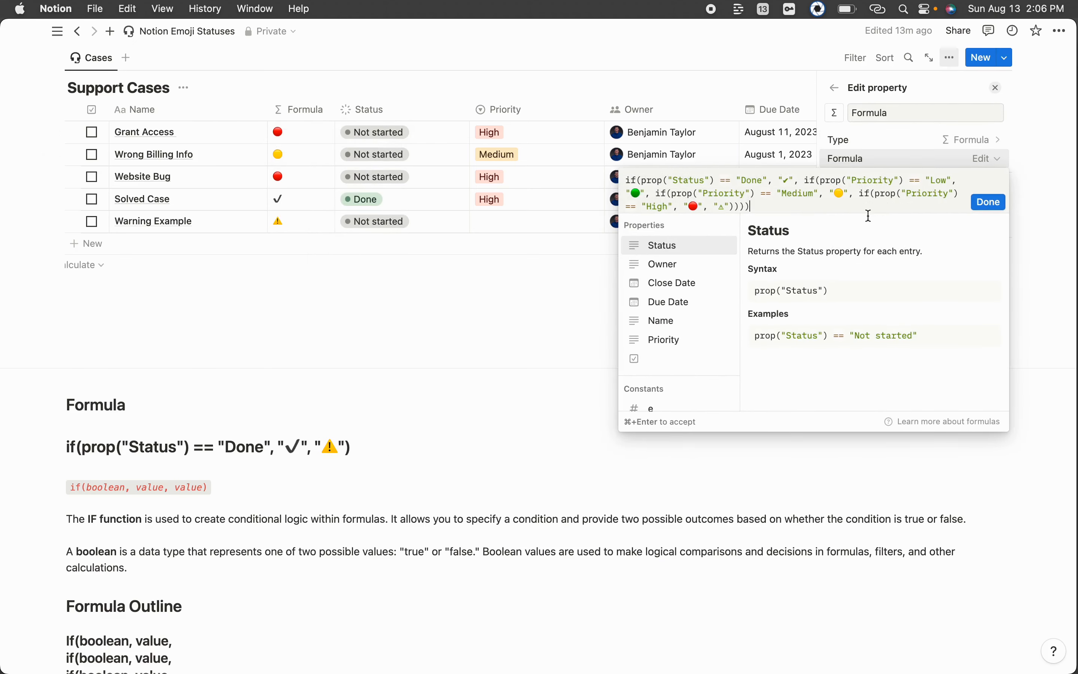
drag(753, 206, 624, 183)
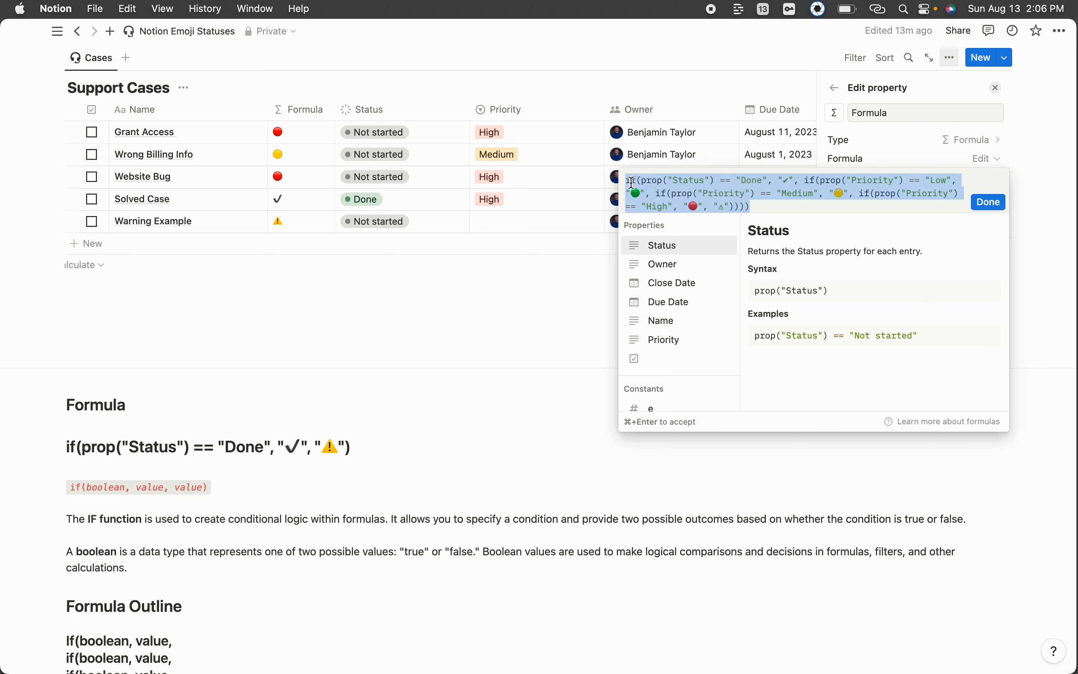
key(Escape)
Change the unnamed checkbox property's type to Formula, paste the copied nested if formula into it, and save.
click(95, 110)
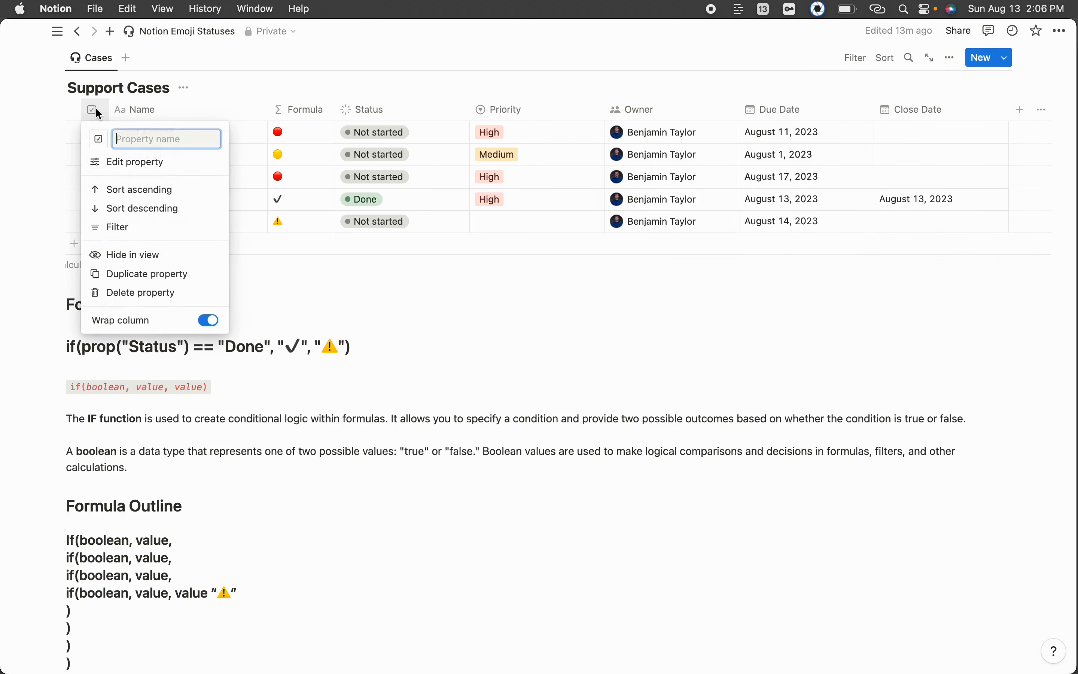
click(131, 161)
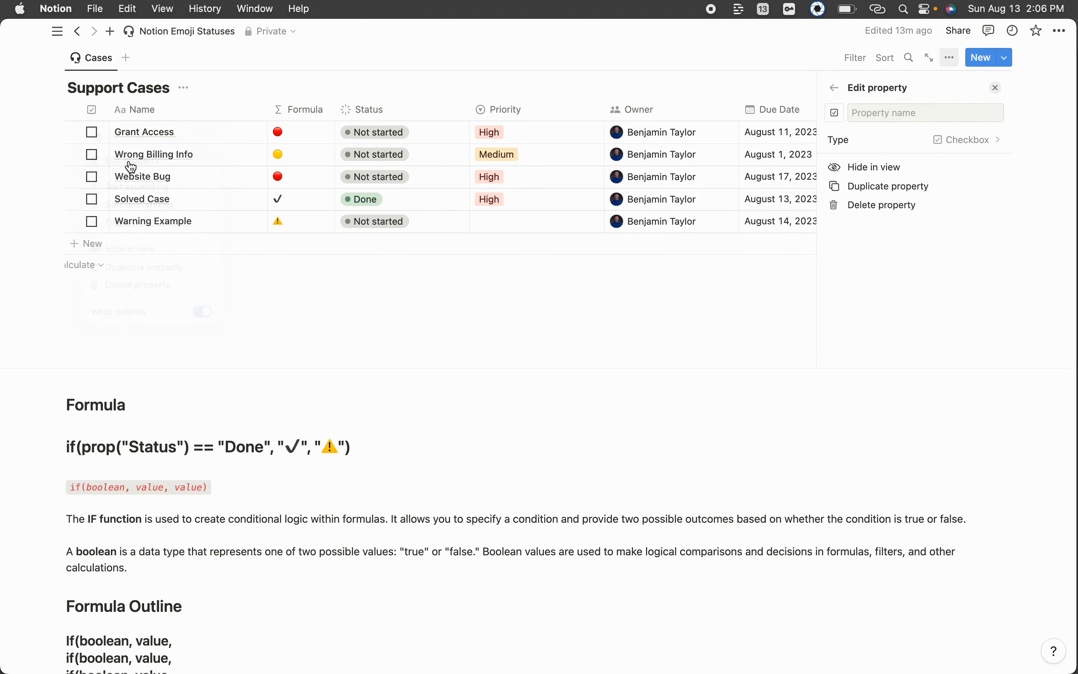
click(981, 139)
scroll(922, 269, down, 5)
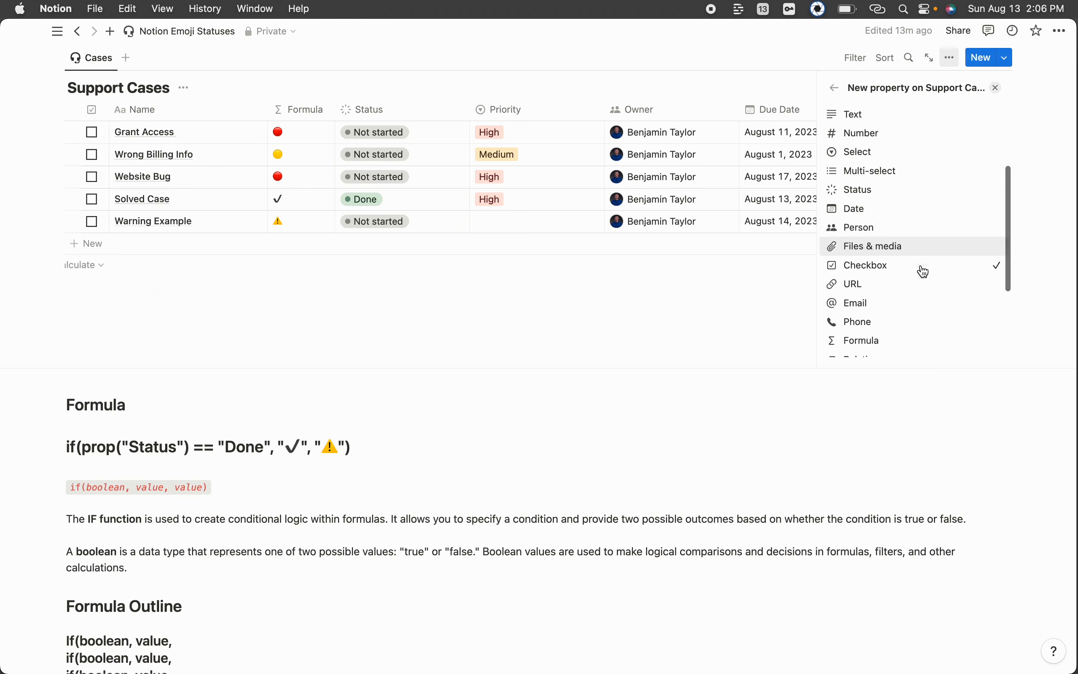
click(882, 283)
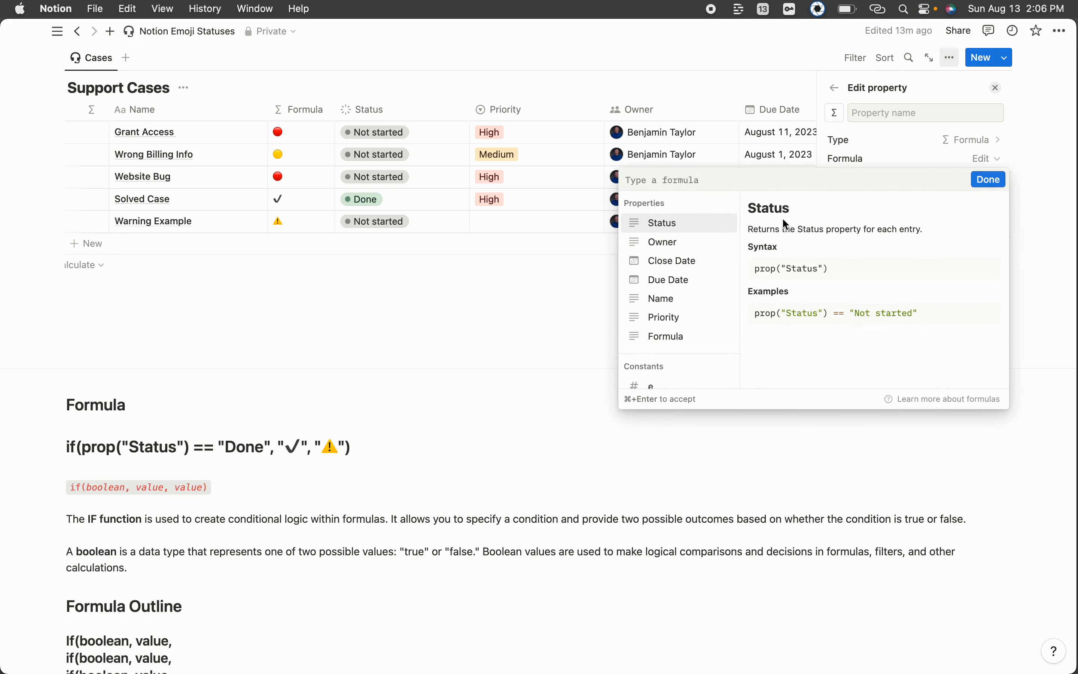
text(if(prop("Status") == "Done", "✓", if(prop("Priority") == "Low", "🟢", if(prop("Priority") == "Medium", "🟡", if(prop("Priority") == "High", "🔴", "⚠")))))
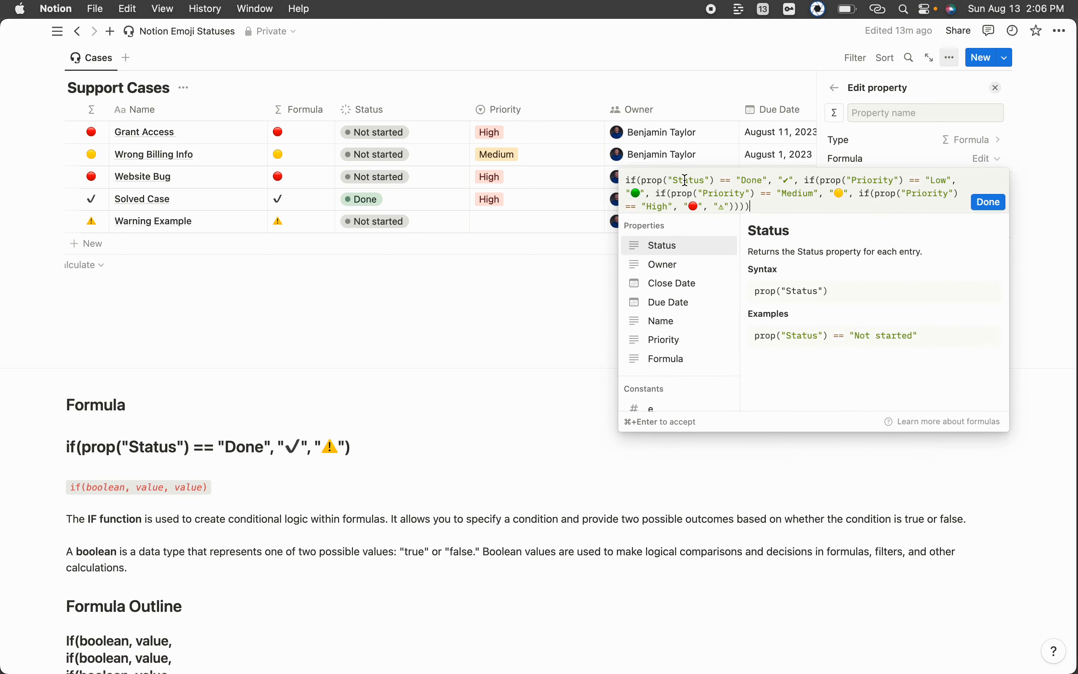
click(990, 202)
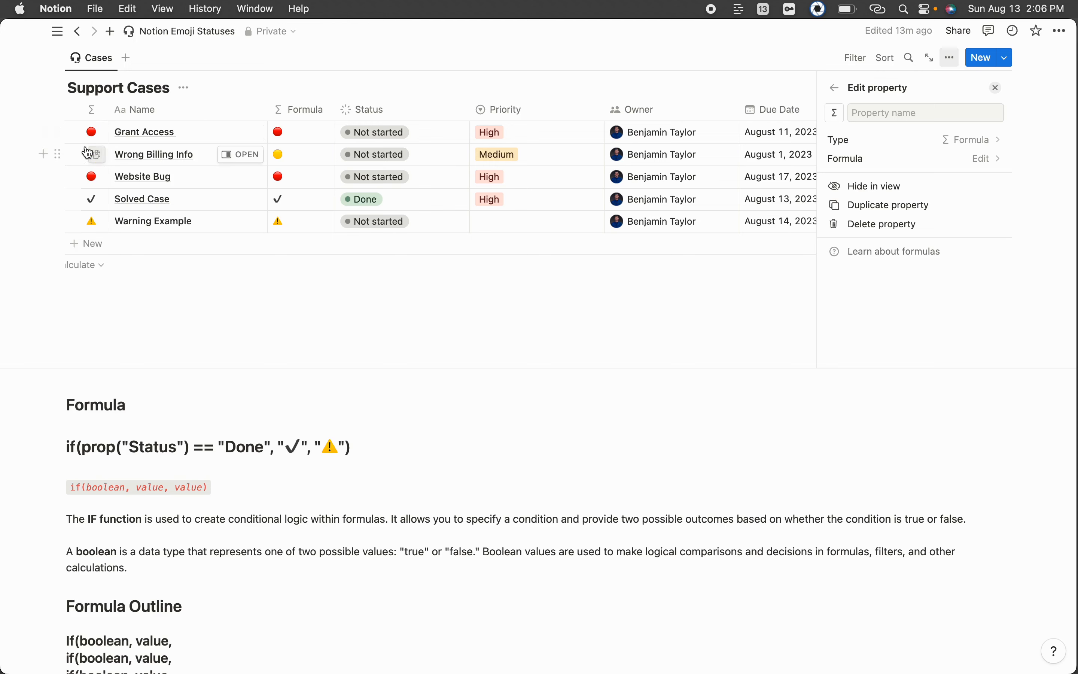
Hide the original Formula property in the Cases view.
click(312, 109)
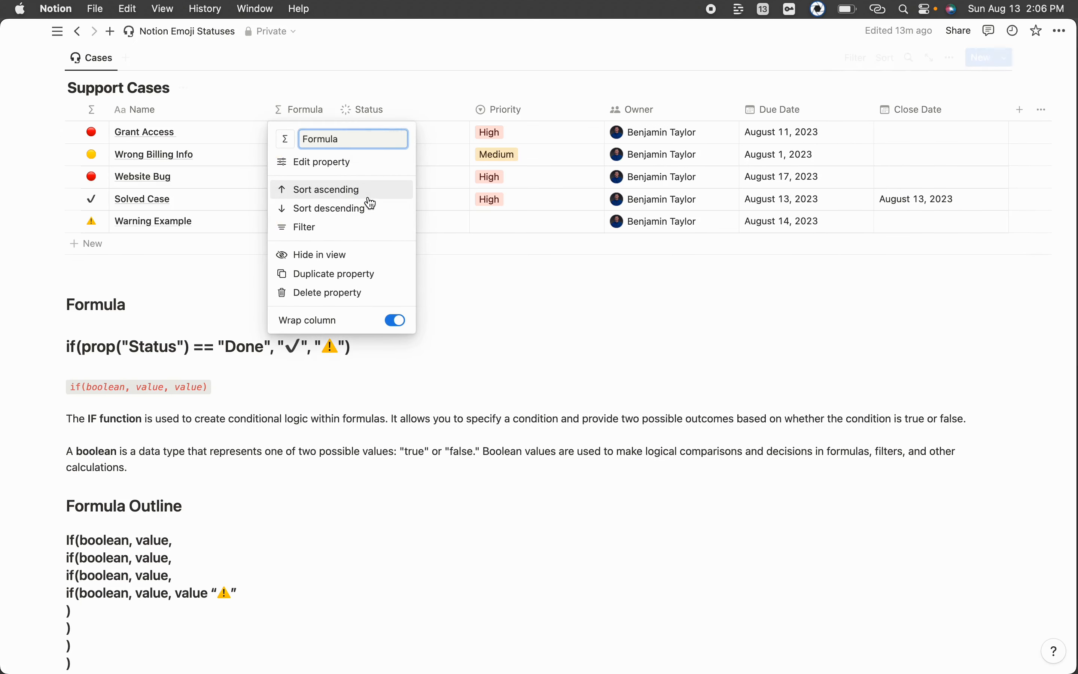
click(373, 254)
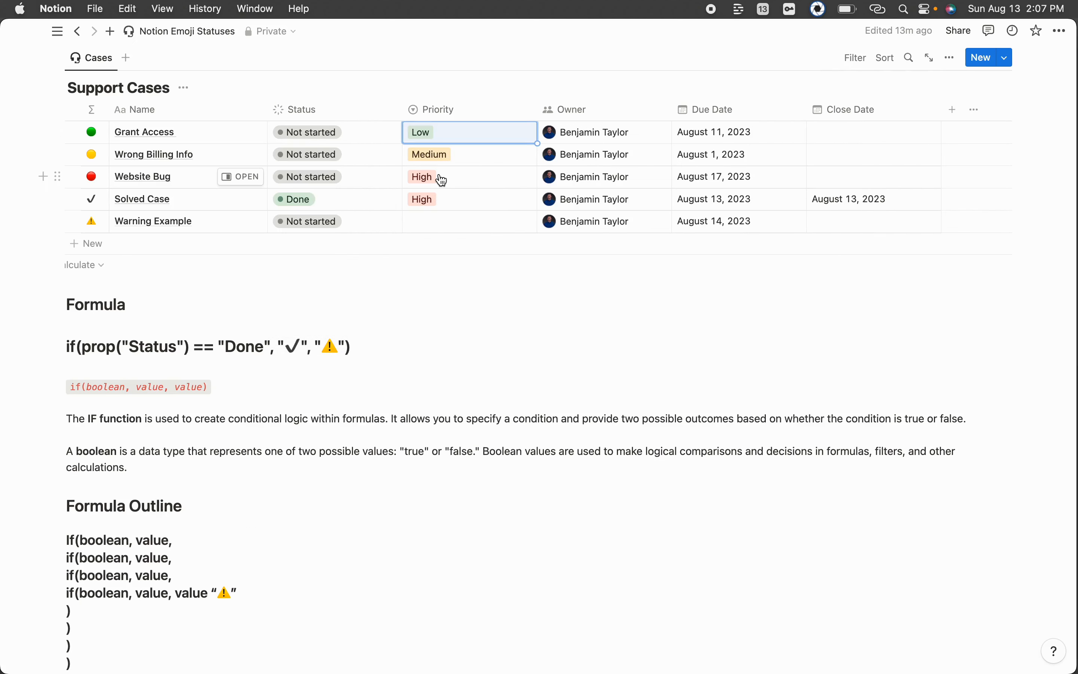